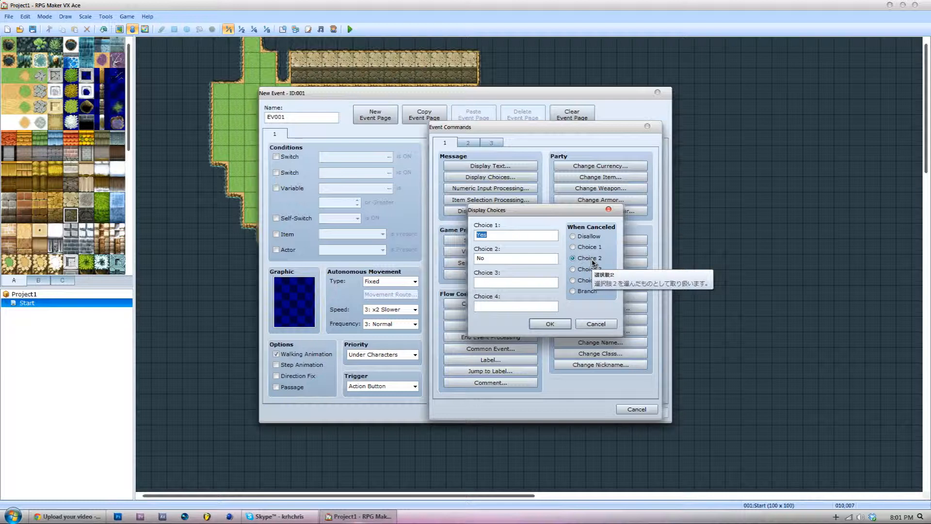
# Add a Display Choices command to the event with the choices Yes, No and Maybe, using Choice 2 when cancelled
pyautogui.press('Tab')
pyautogui.click(520, 262)
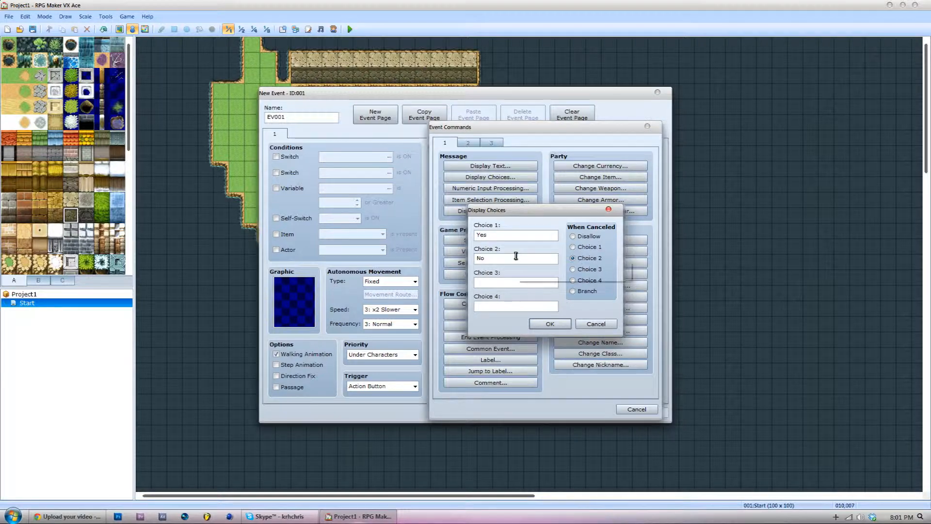
pyautogui.press('Tab')
pyautogui.write('Maybe')
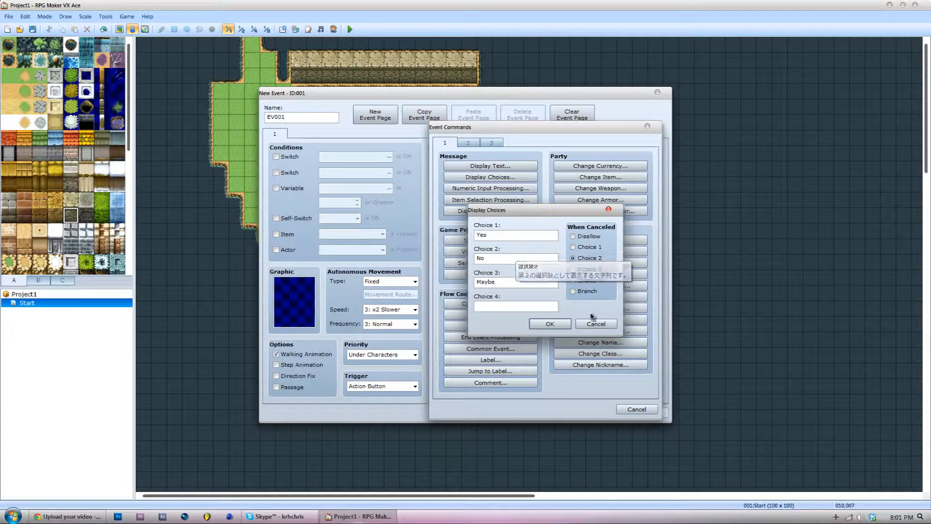
pyautogui.click(552, 323)
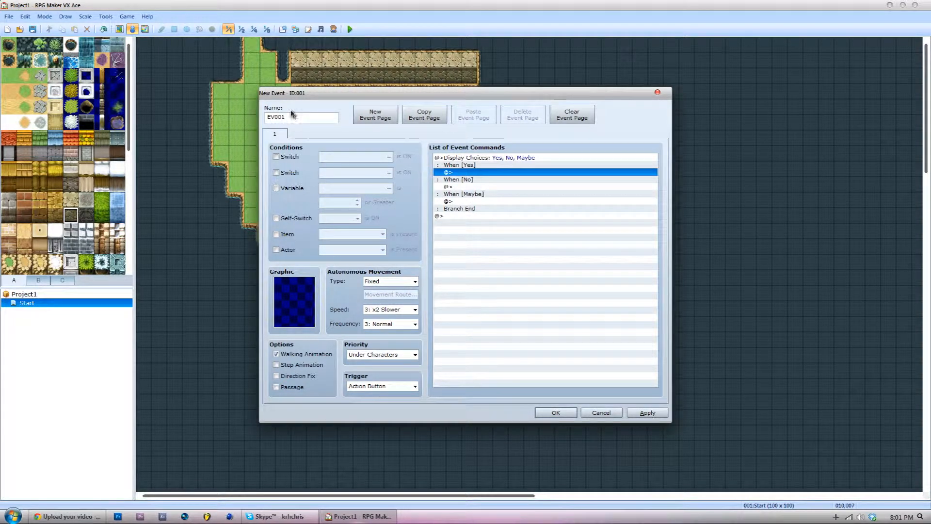
# Add a Display Text command reading "Sup homie." to the Yes branch
pyautogui.moveTo(454, 92); pyautogui.dragTo(473, 80)
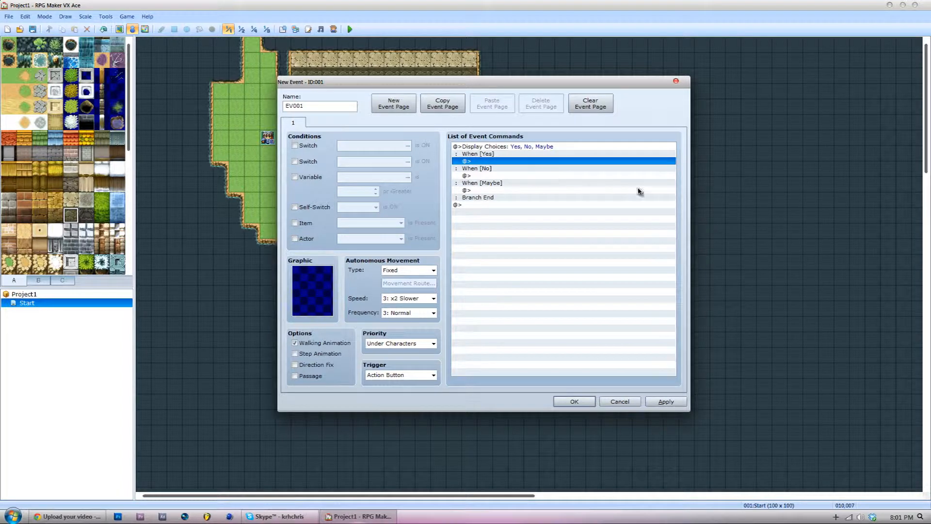
pyautogui.doubleClick(483, 163)
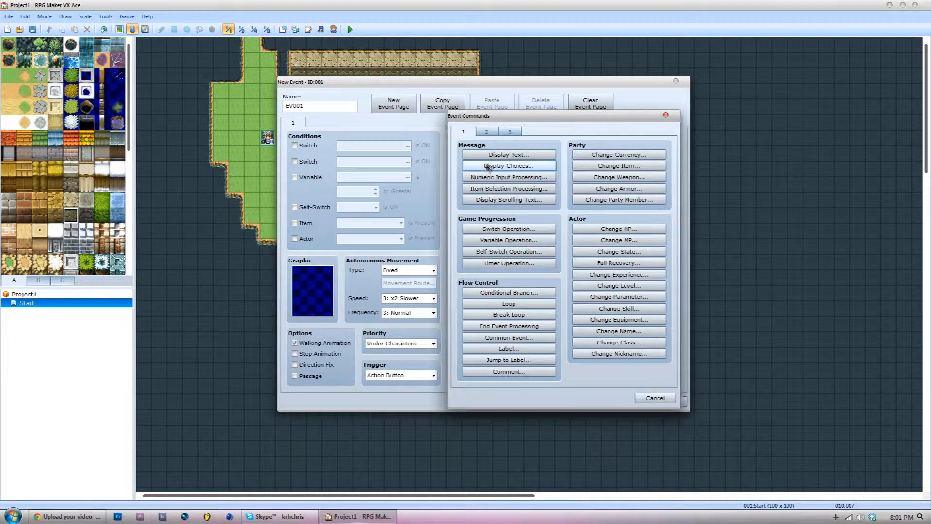
pyautogui.click(488, 156)
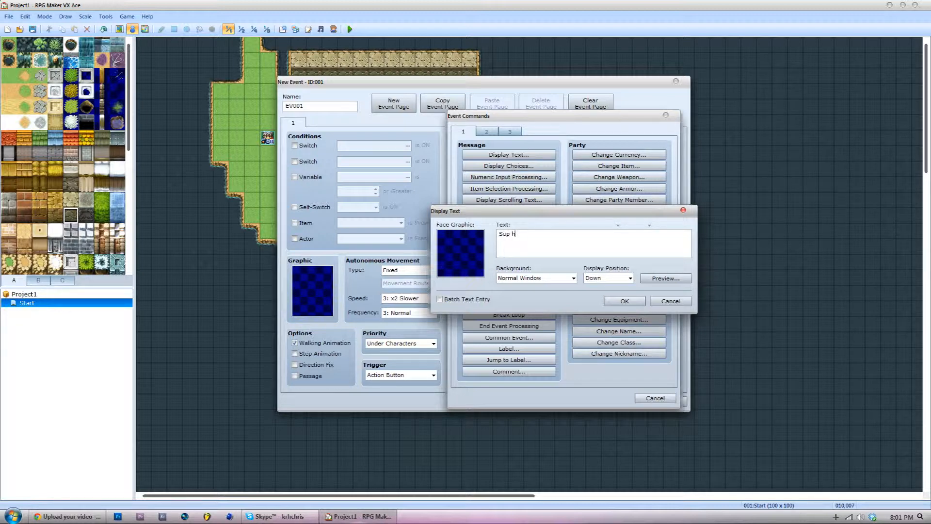
pyautogui.click(624, 300)
# Add a Display Text command reading "Herpa derp." to the No branch
pyautogui.doubleClick(490, 190)
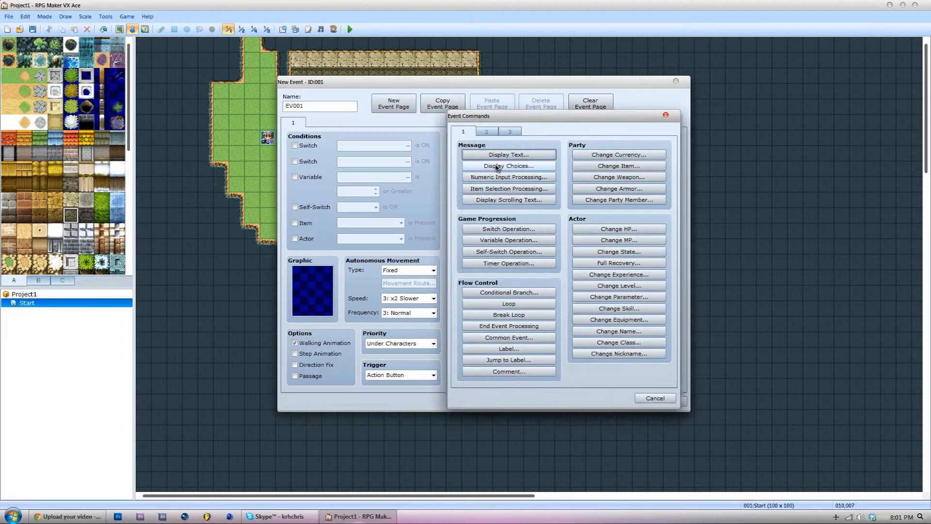
pyautogui.click(506, 155)
pyautogui.write('Herpa derp.')
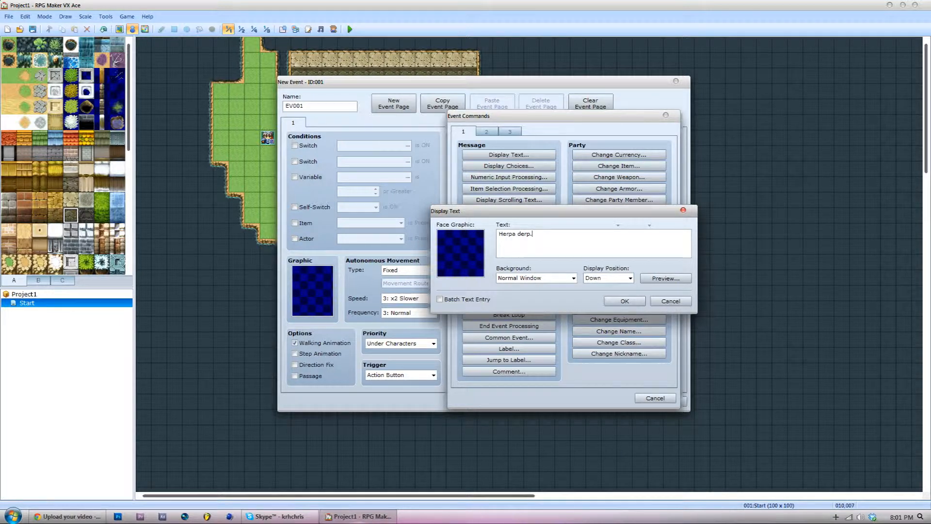
pyautogui.click(624, 300)
# Add a Display Text command reading "Call me maybe." to the Maybe branch
pyautogui.click(520, 219)
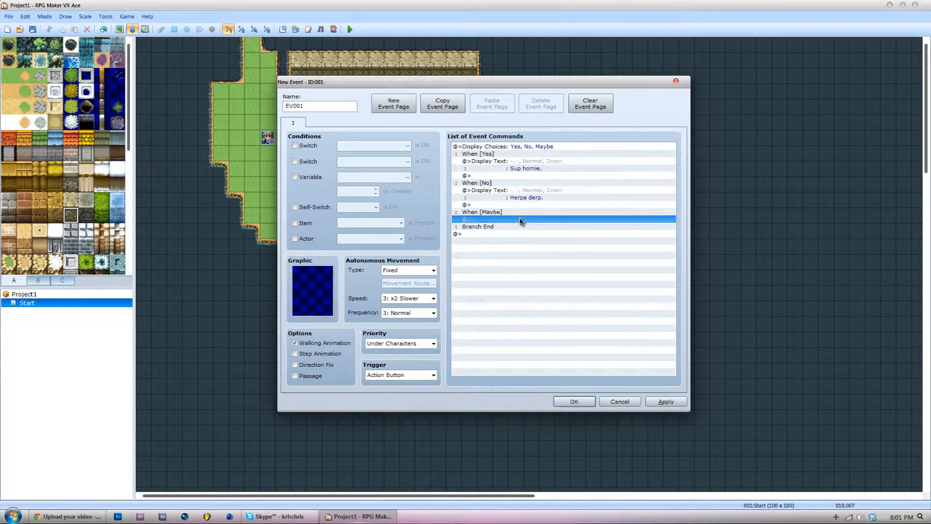
pyautogui.doubleClick(520, 219)
pyautogui.click(506, 154)
pyautogui.write('Call me maybe')
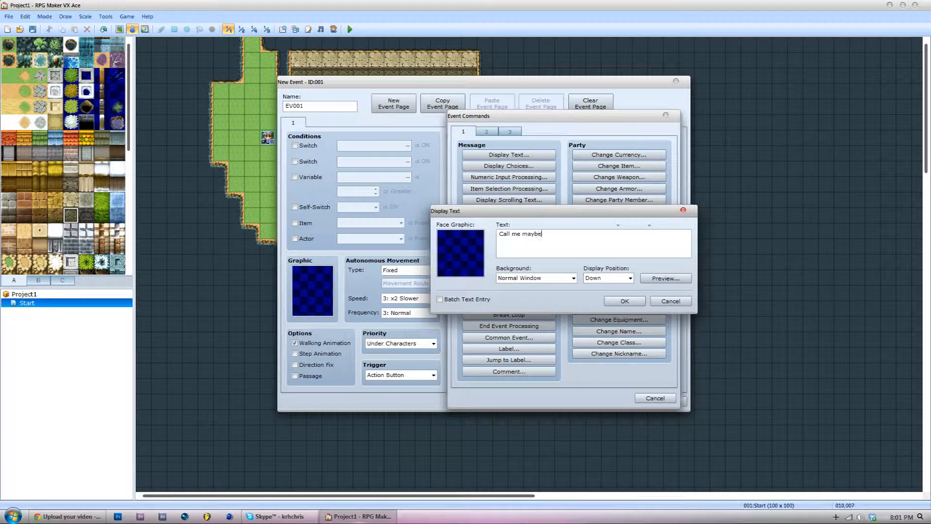
pyautogui.write('.')
pyautogui.click(612, 304)
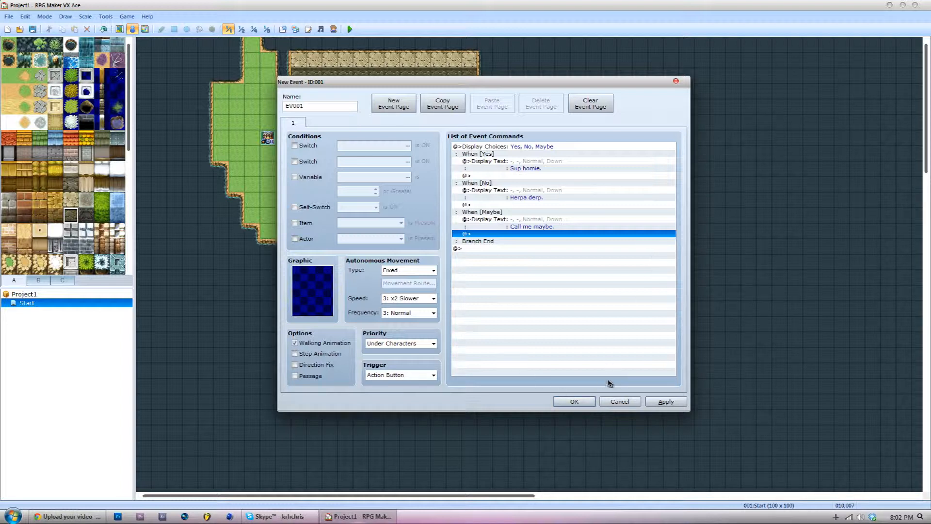
# Assign the blonde, red-clothed character from the Actor1 sheet as the event's graphic
pyautogui.click(320, 285)
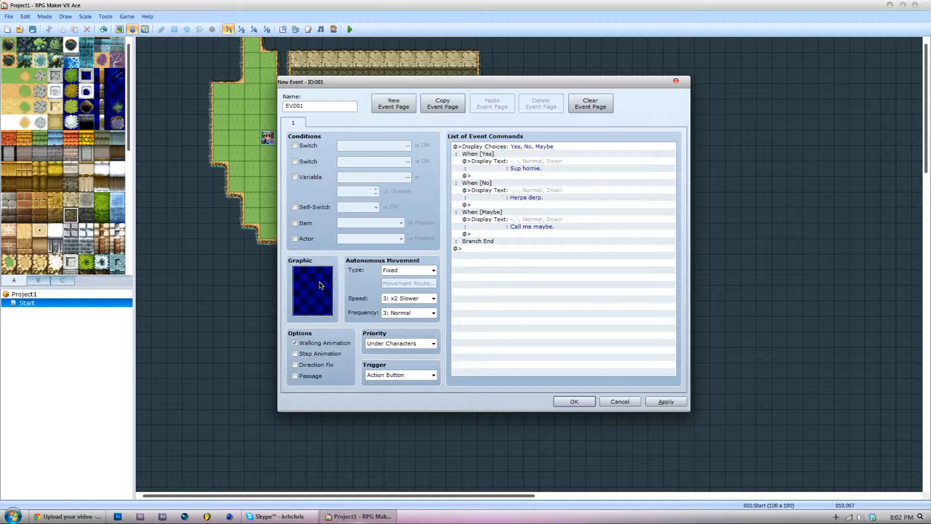
pyautogui.doubleClick(320, 285)
pyautogui.click(358, 167)
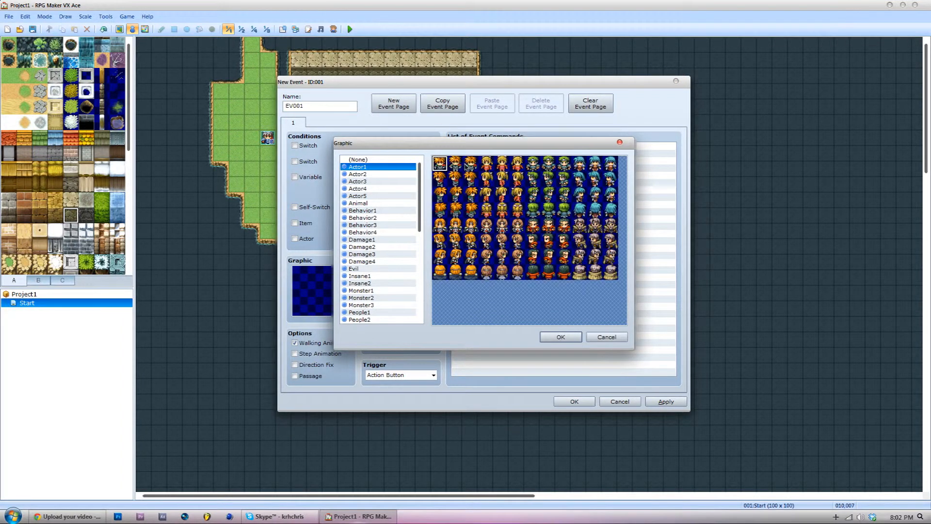
pyautogui.click(502, 176)
pyautogui.click(561, 337)
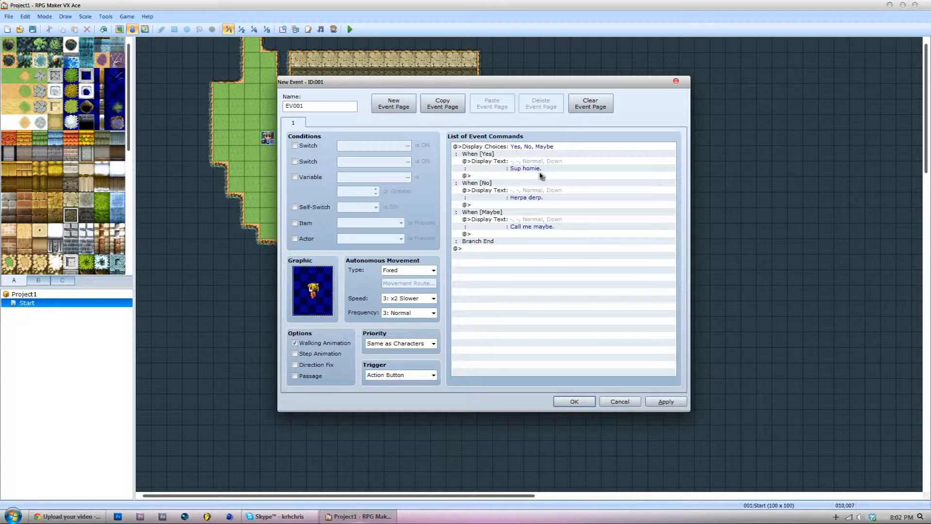
# Add a Display Text command reading "Afterwards." below Branch End and accept the new event
pyautogui.doubleClick(486, 251)
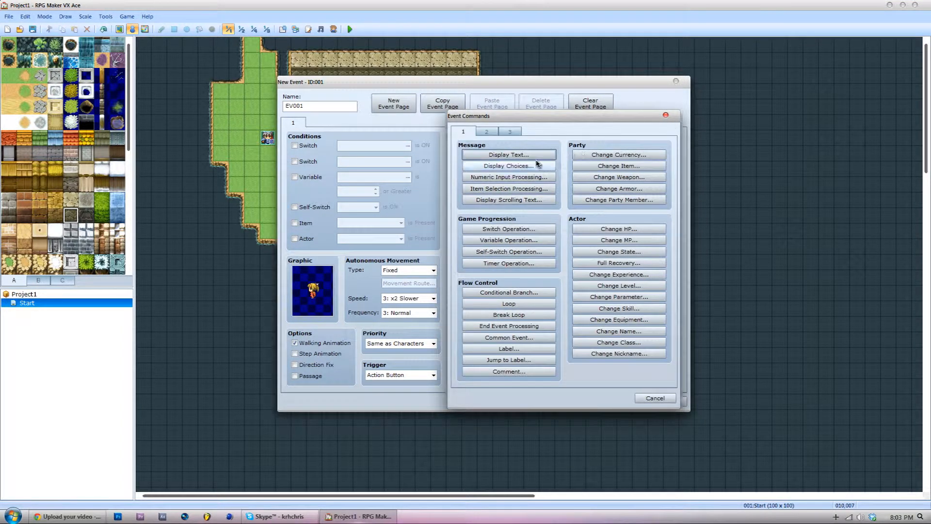
pyautogui.click(526, 156)
pyautogui.write('Afterwards.')
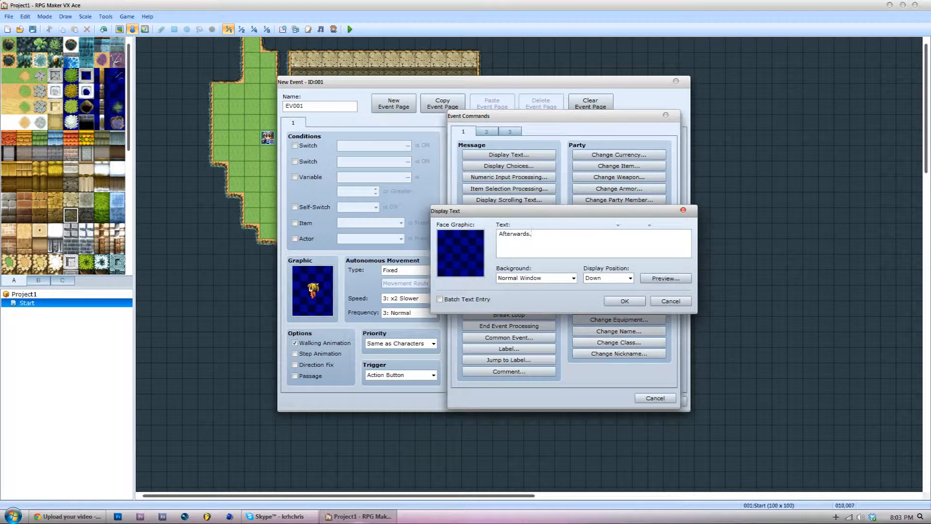
pyautogui.click(624, 301)
pyautogui.click(572, 402)
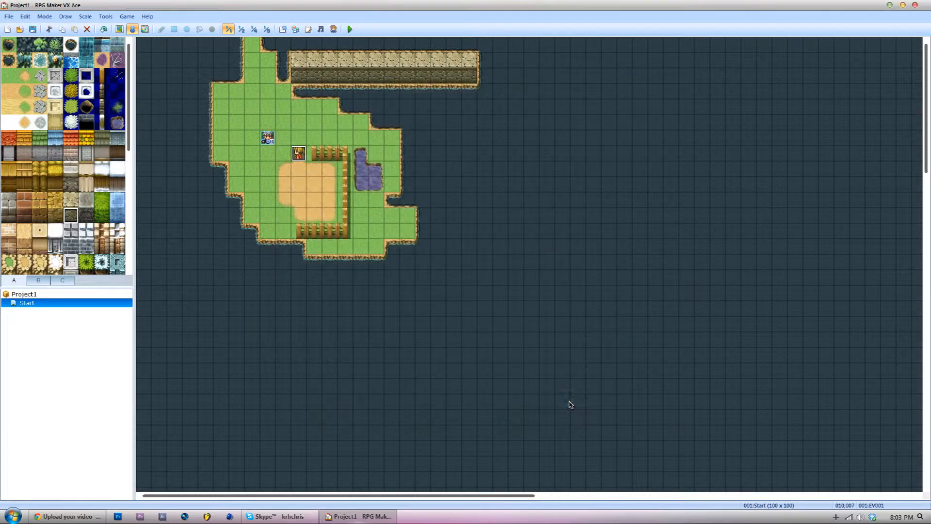
# Save the project, start a new game in a playtest, and walk to the blonde character to talk to it
pyautogui.click(349, 30)
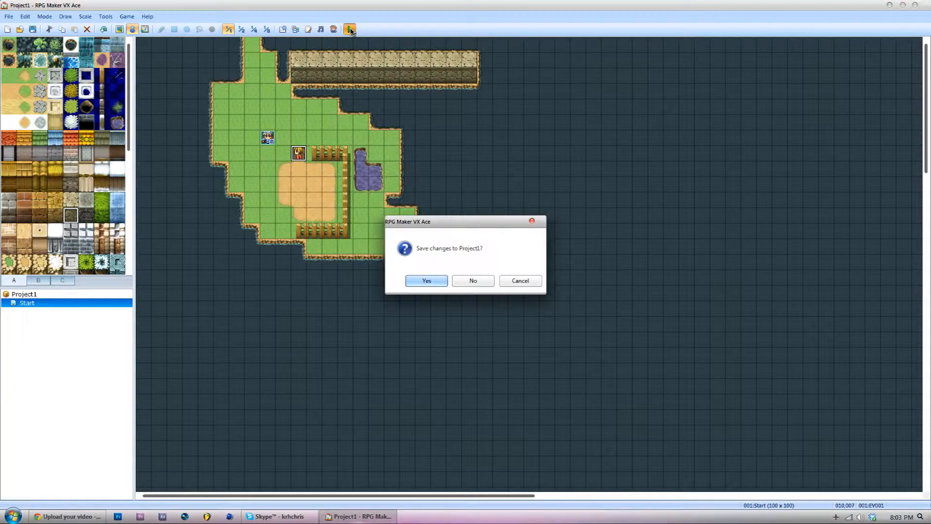
pyautogui.press('Return')
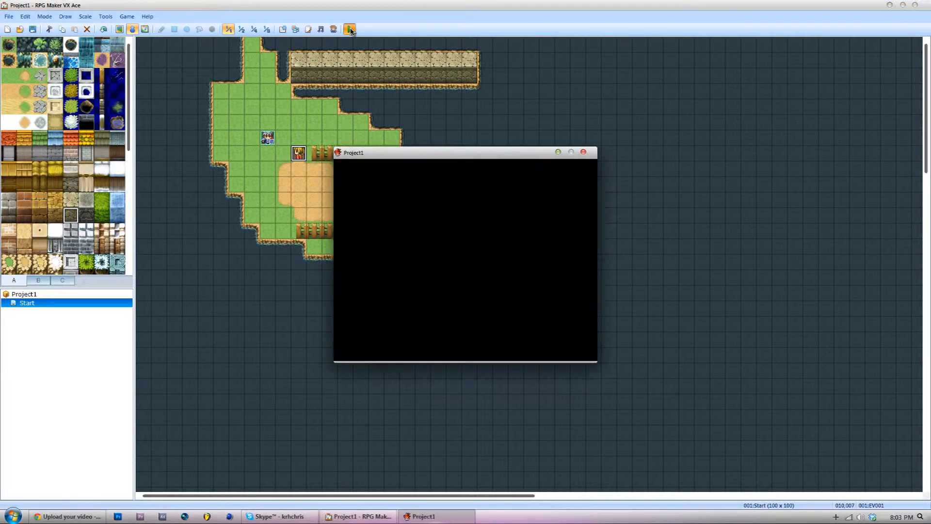
pyautogui.press('Return')
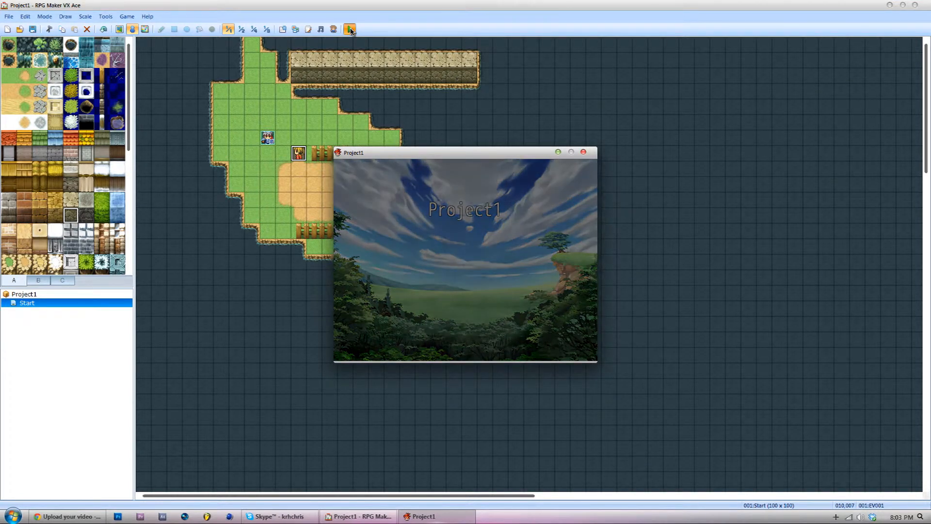
pyautogui.press('Right')
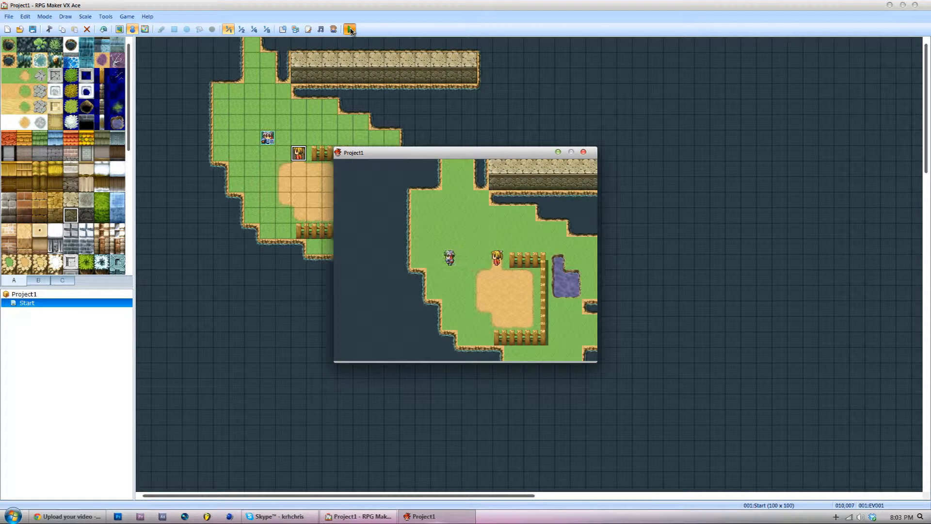
pyautogui.press('Return')
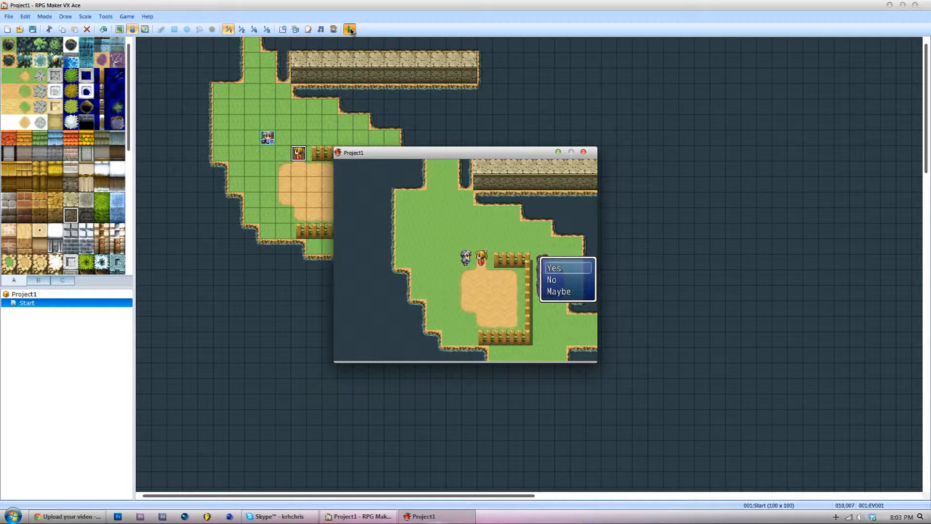
# Look through the choice list in the playtest, choose Yes and read its reply
pyautogui.press('Down')
pyautogui.press('Down')
pyautogui.press('Up')
pyautogui.press('Up')
pyautogui.press('Return')
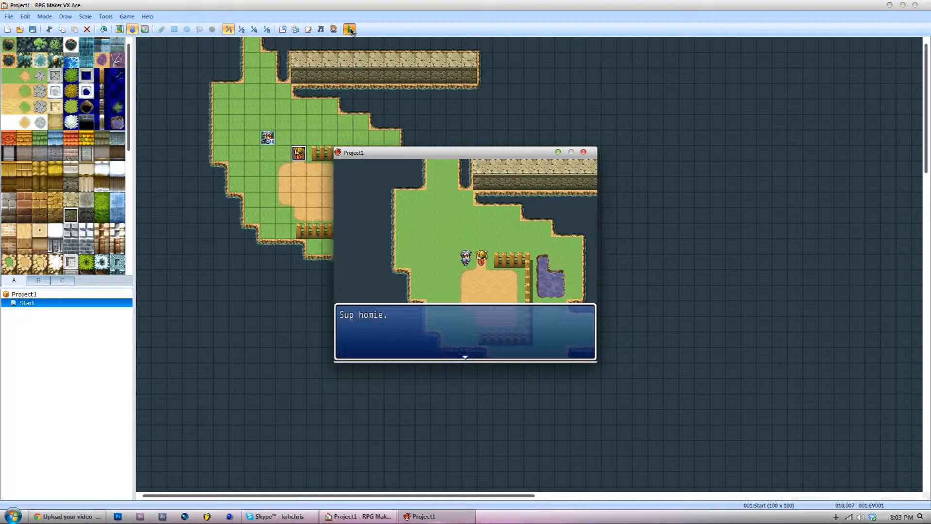
pyautogui.press('Return')
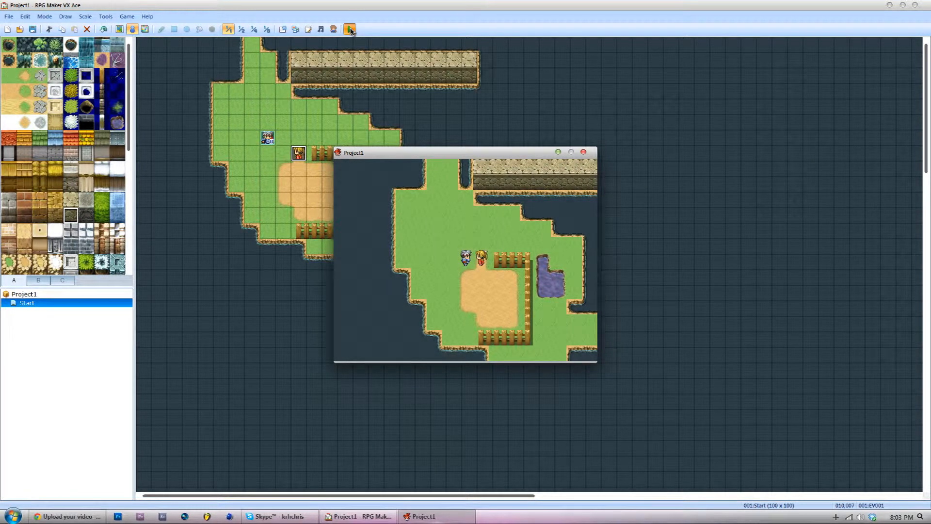
# Talk to the character again to test the No and Maybe choices, and close the playtest
pyautogui.press('Return')
pyautogui.press('Down')
pyautogui.press('Return')
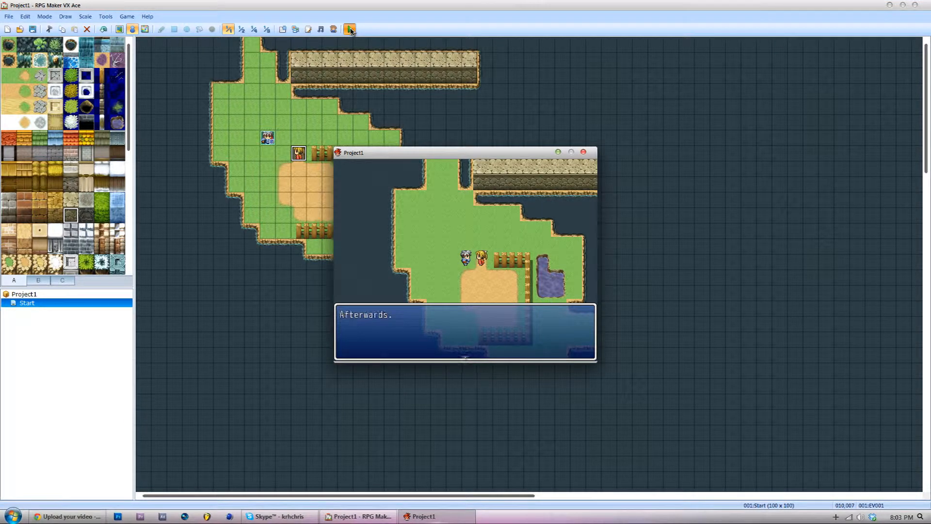
pyautogui.press('Return')
pyautogui.press('Down')
pyautogui.press('Down')
pyautogui.press('Return')
pyautogui.press('Return')
pyautogui.press('Left')
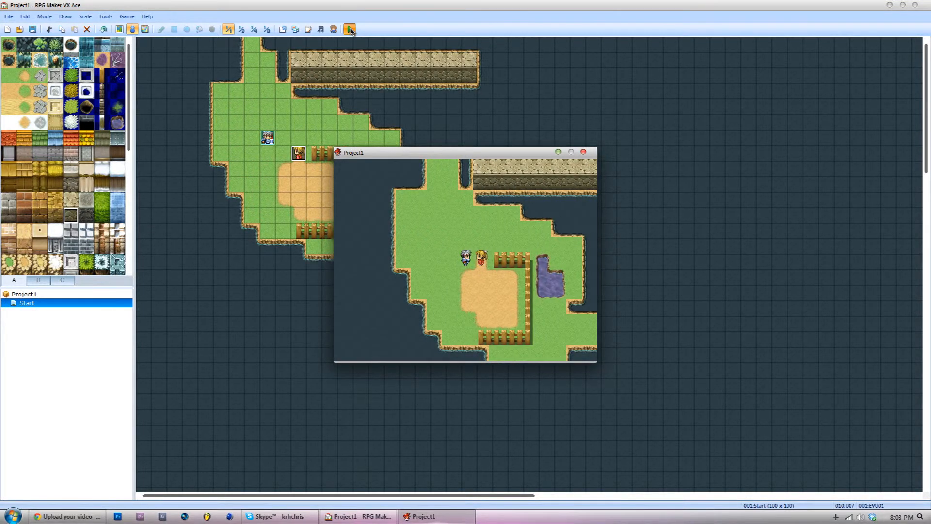
pyautogui.press('Up')
pyautogui.press('Down')
pyautogui.click(584, 152)
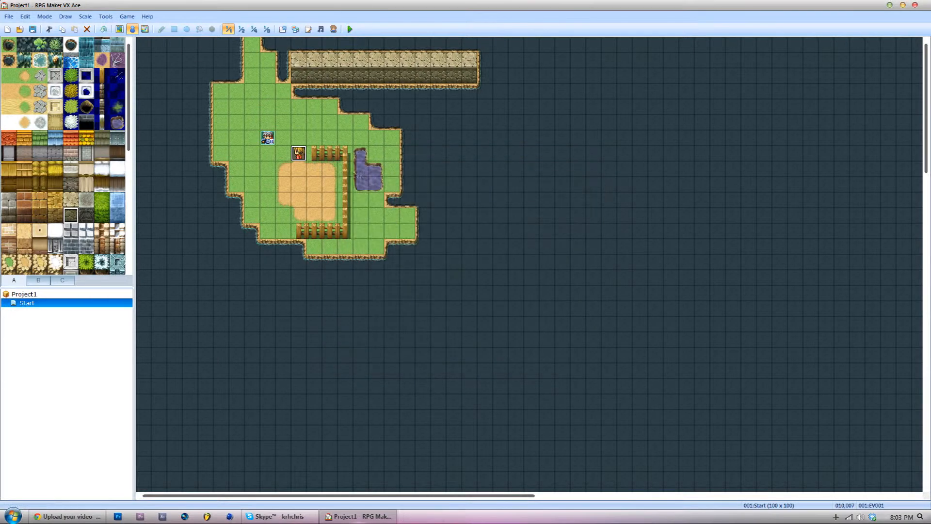
# Open the blonde character's event and delete all of its existing commands
pyautogui.doubleClick(299, 154)
pyautogui.click(480, 159)
pyautogui.press('Delete')
pyautogui.press('Delete')
# Add a Numeric Input Processing command with 4 digits stored in variable 0001, and accept the event
pyautogui.doubleClick(479, 158)
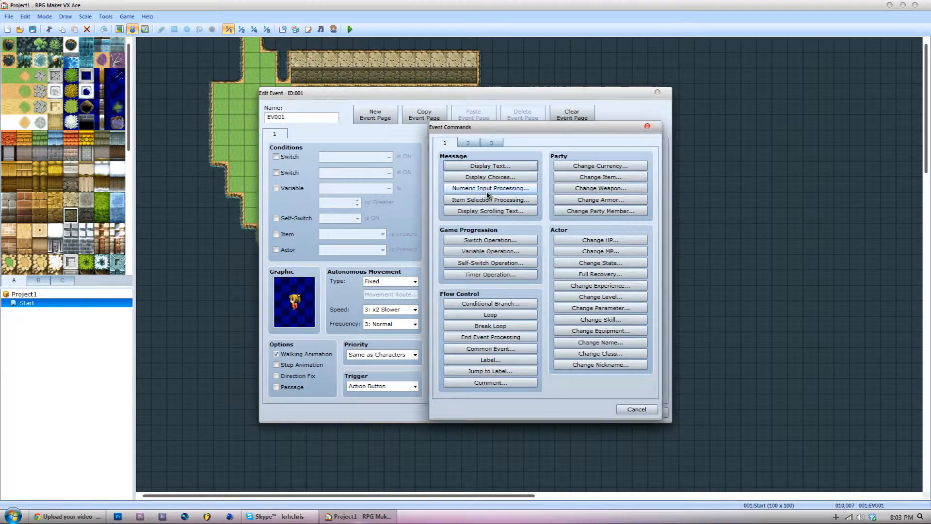
pyautogui.click(487, 190)
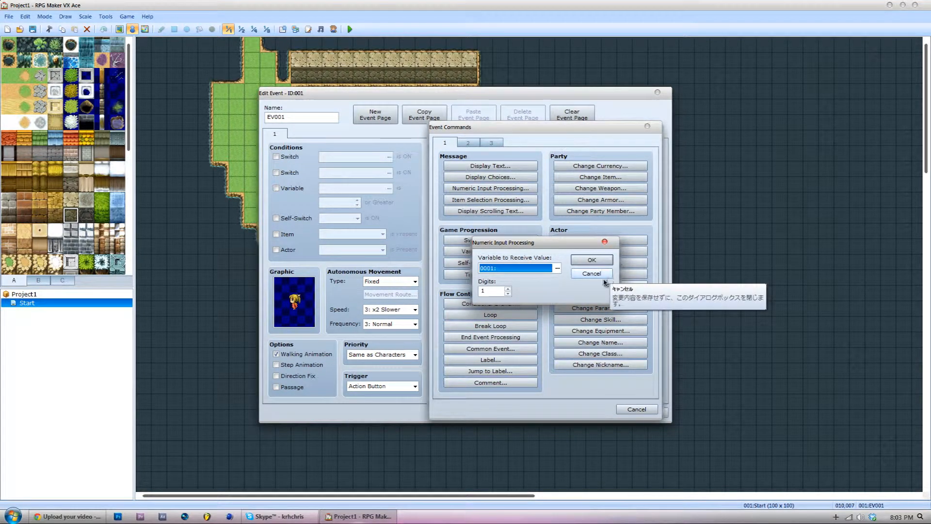
pyautogui.click(507, 289)
pyautogui.click(508, 289)
pyautogui.click(508, 289)
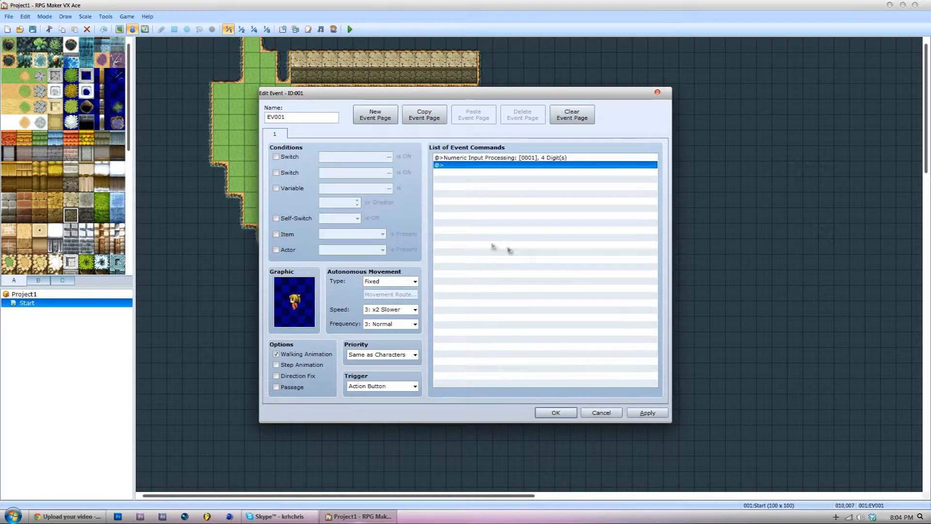
pyautogui.click(556, 413)
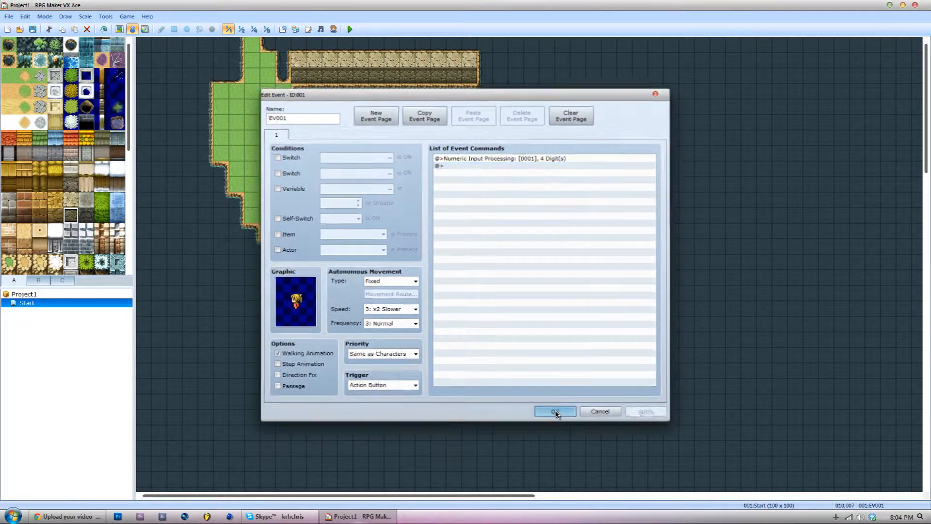
# Save the project changes and start a new game in a playtest
pyautogui.click(349, 29)
pyautogui.click(425, 280)
pyautogui.press('Return')
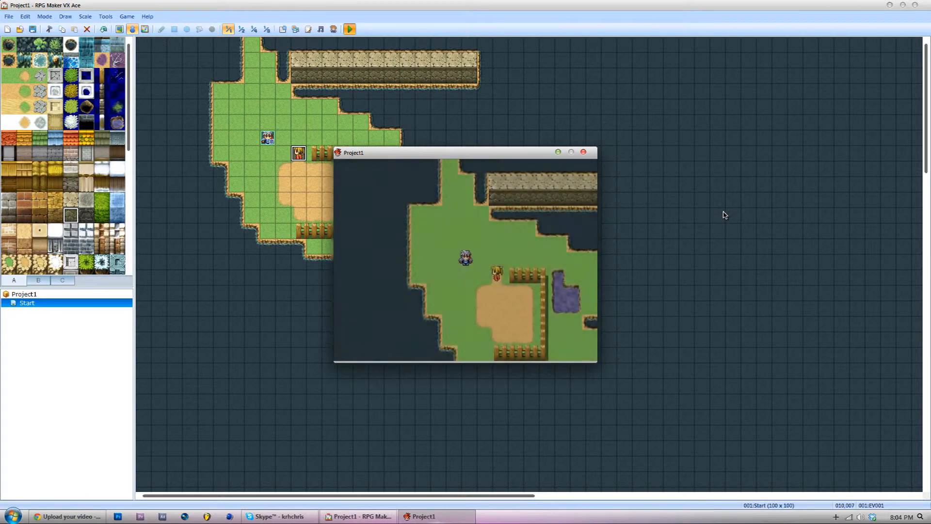
# Talk to the character in the playtest and set the number input to 1112
pyautogui.press('Up')
pyautogui.press('Right')
pyautogui.press('Up')
pyautogui.press('Right')
pyautogui.press('Up')
pyautogui.press('Right')
pyautogui.press('Up')
pyautogui.press('Up')
pyautogui.press('Up')
pyautogui.press('Up')
pyautogui.press('Up')
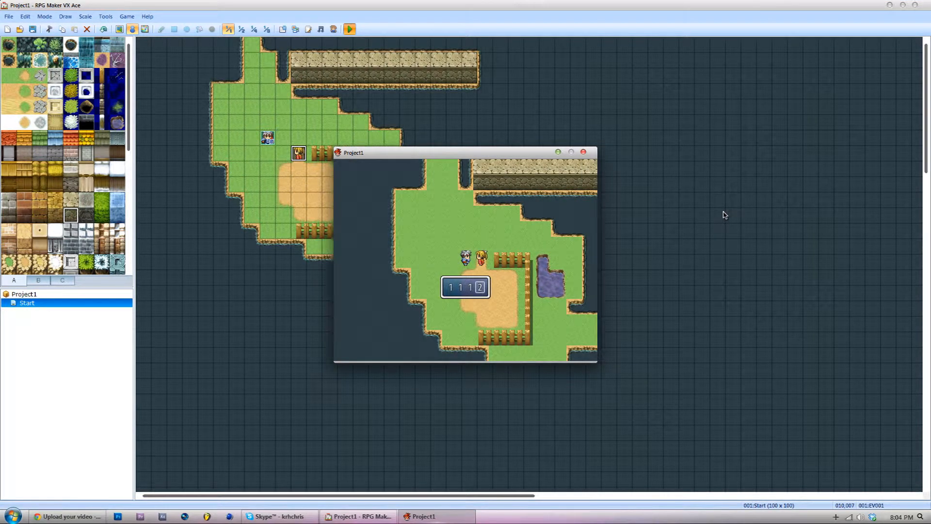
# Raise the first three digits of the number input, submit the number and close the playtest
pyautogui.press('Left')
pyautogui.press('Up')
pyautogui.press('Up')
pyautogui.press('Up')
pyautogui.press('Up')
pyautogui.press('Left')
pyautogui.press('Up')
pyautogui.press('Up')
pyautogui.press('Up')
pyautogui.press('Up')
pyautogui.press('Up')
pyautogui.press('Up')
pyautogui.press('Left')
pyautogui.press('Up')
pyautogui.press('Up')
pyautogui.press('Return')
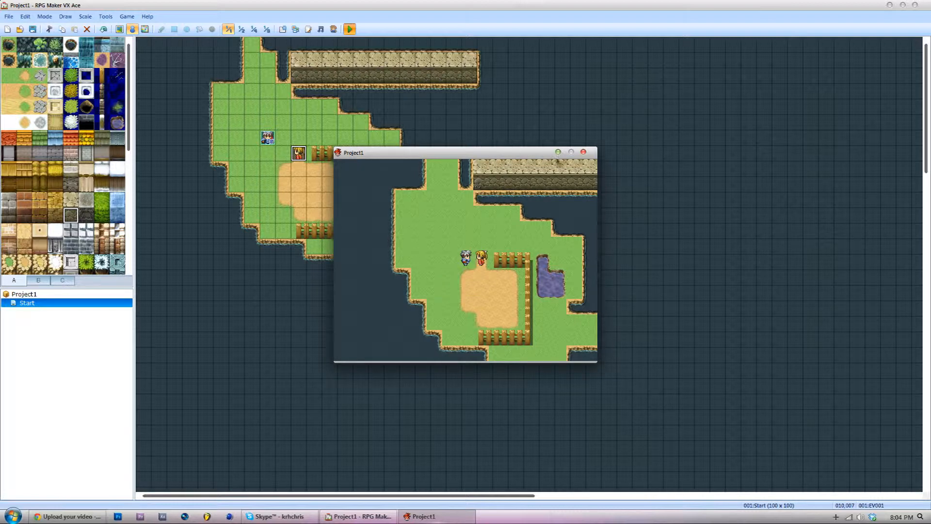
pyautogui.click(584, 152)
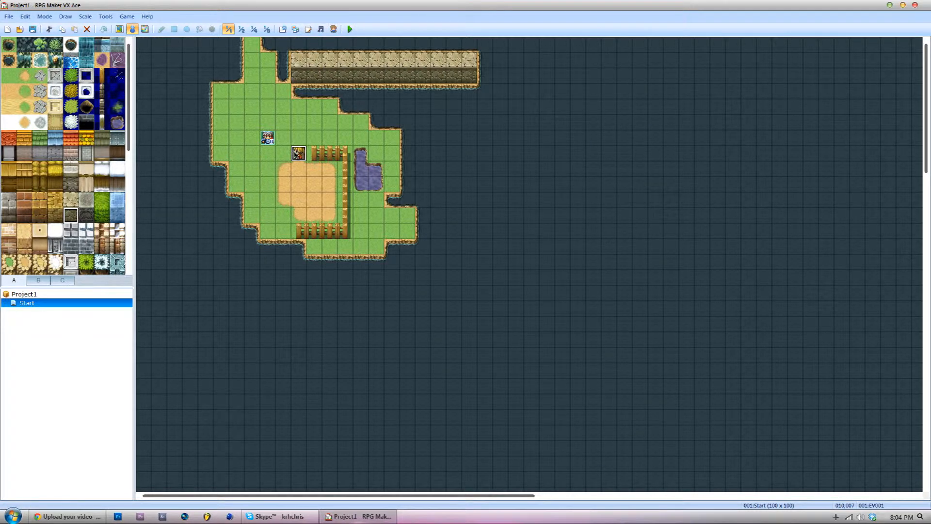
# Add a second page to the character's event, conditioned on variable 0001 being 1337 or greater, and accept the event
pyautogui.doubleClick(299, 154)
pyautogui.doubleClick(485, 165)
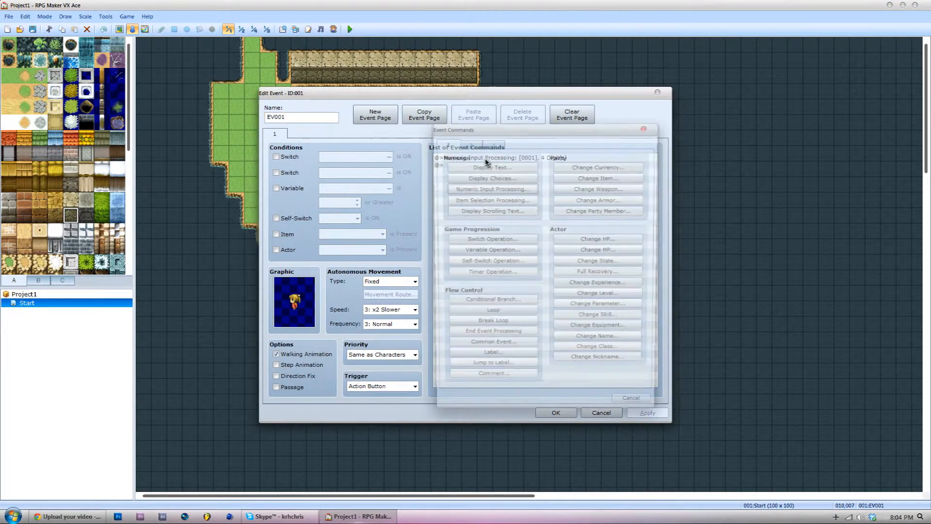
pyautogui.click(646, 127)
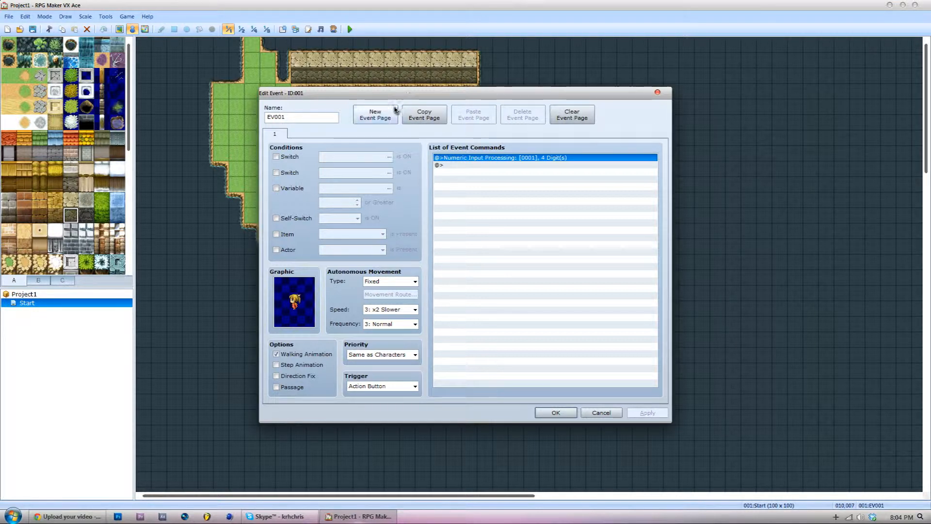
pyautogui.click(375, 114)
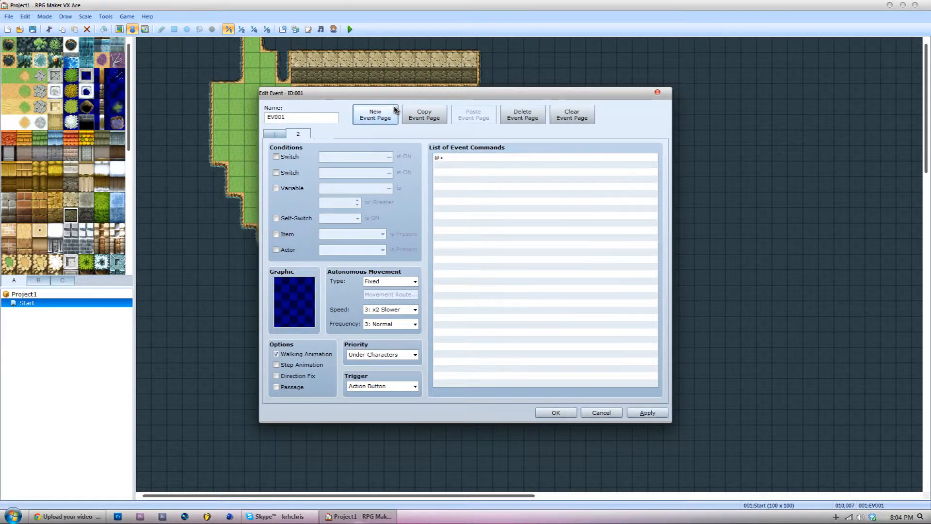
pyautogui.click(289, 189)
pyautogui.doubleClick(335, 203)
pyautogui.write('13337')
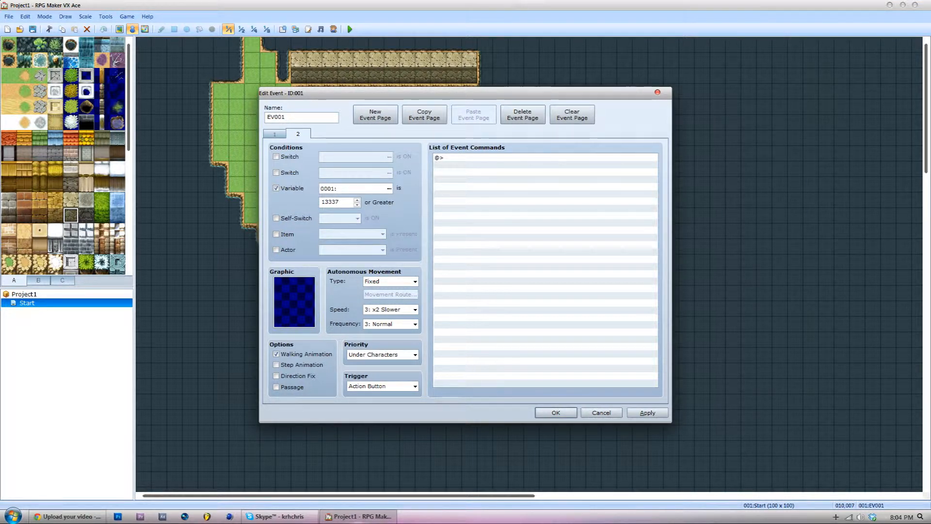
pyautogui.click(328, 201)
pyautogui.press('BackSpace')
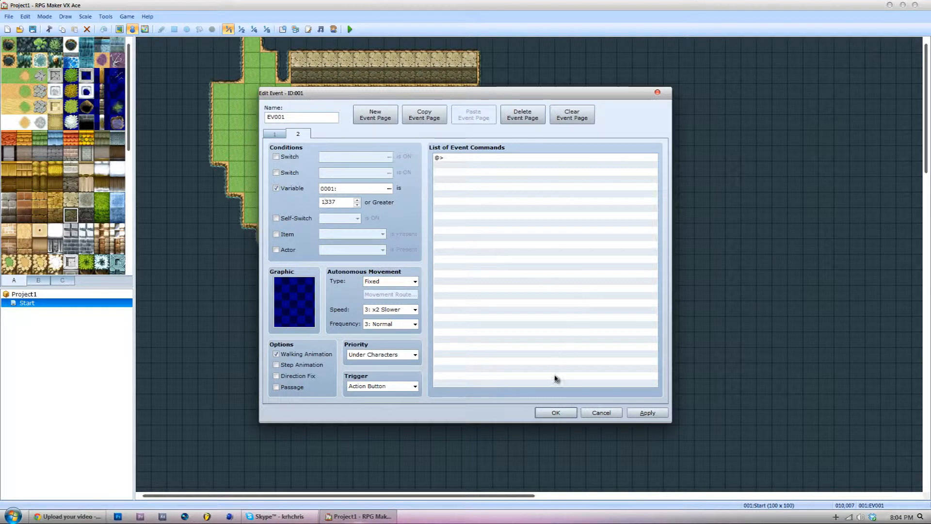
pyautogui.click(544, 414)
# Reopen the character's event and set the second page's trigger to Autorun
pyautogui.doubleClick(304, 161)
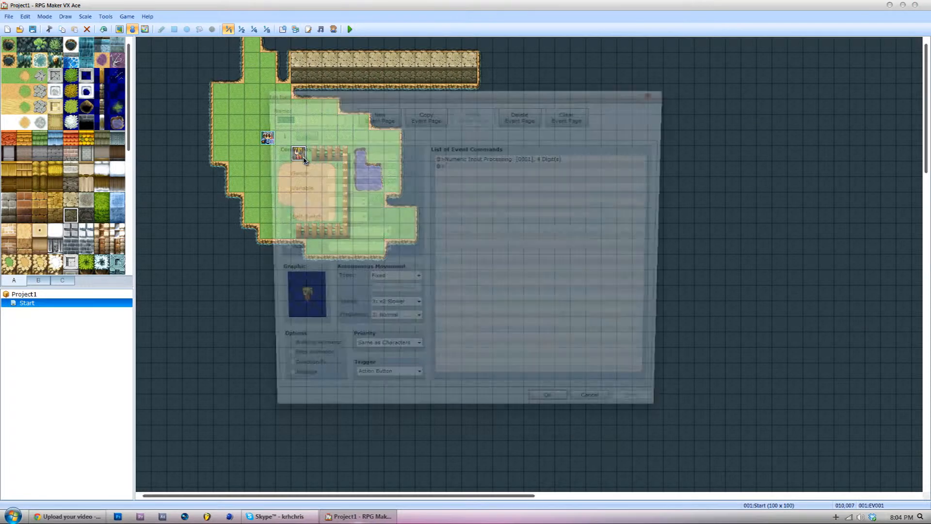
pyautogui.click(298, 134)
pyautogui.click(388, 386)
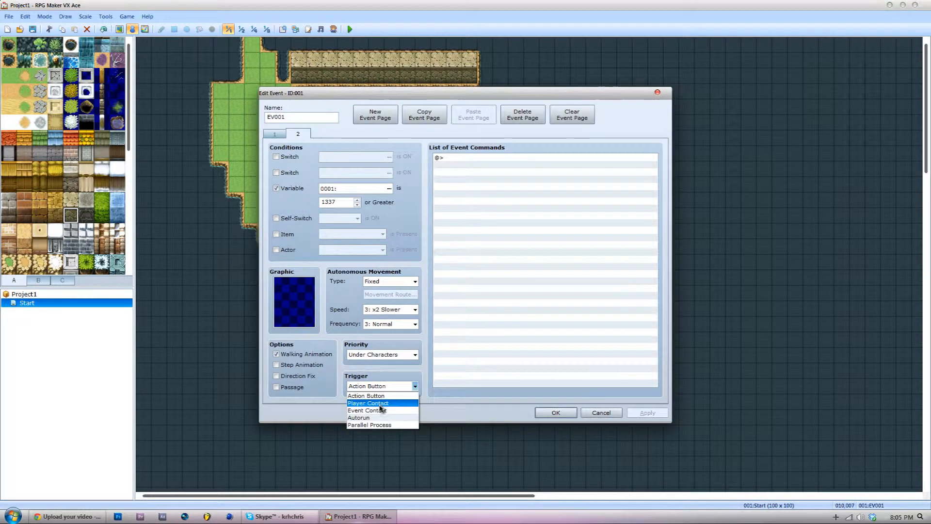
pyautogui.click(379, 417)
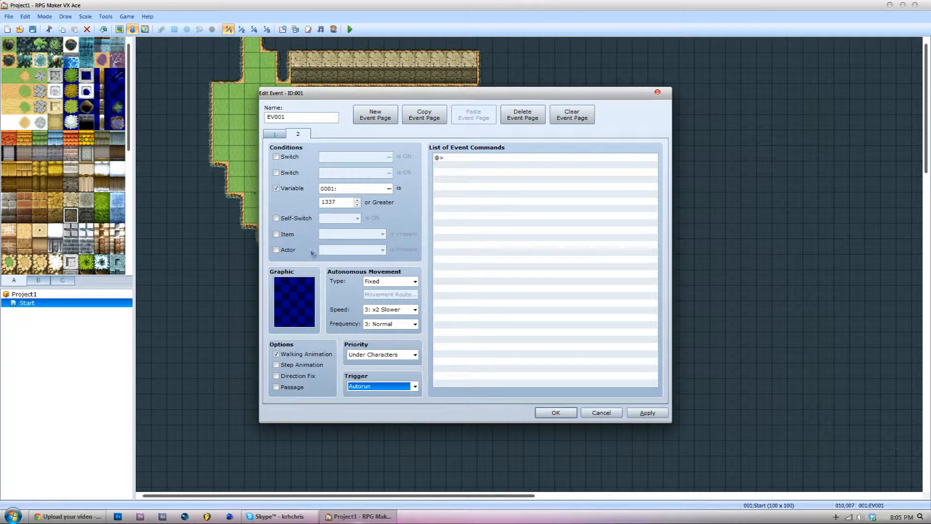
# Add a Display Text command reading "Bitches." to the event's second page and accept the event
pyautogui.click(278, 136)
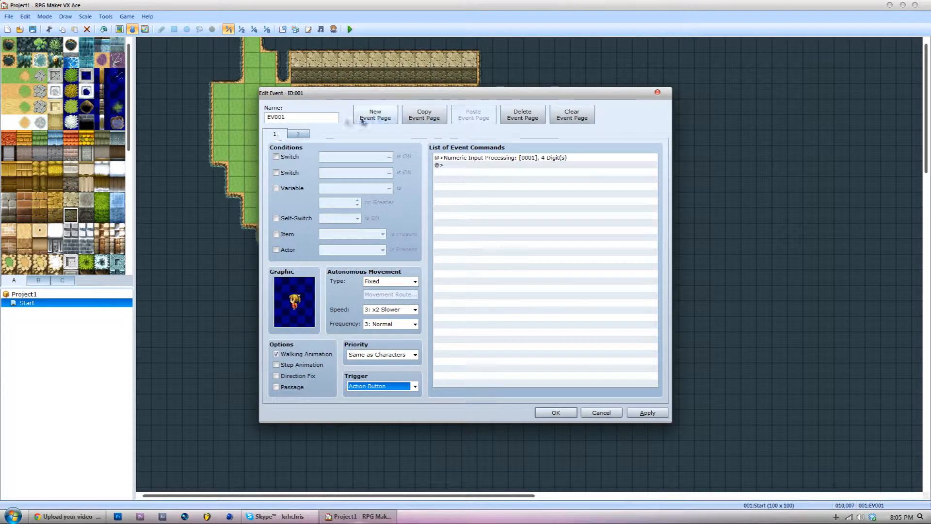
pyautogui.click(297, 134)
pyautogui.doubleClick(487, 159)
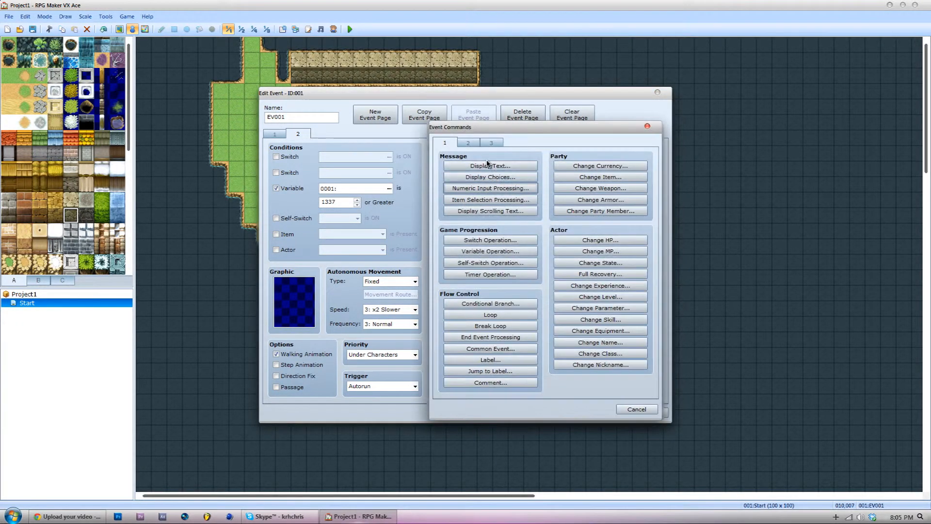
pyautogui.click(486, 165)
pyautogui.write('Bitches.')
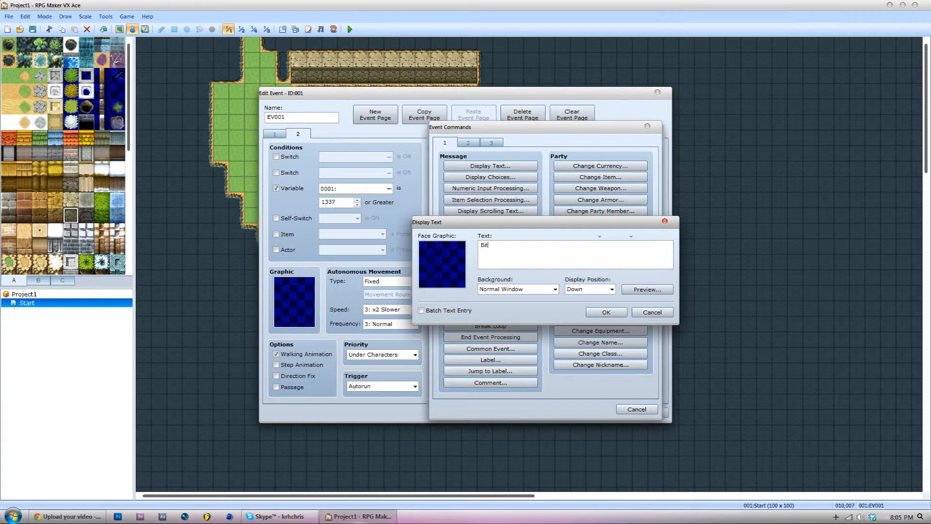
pyautogui.click(605, 313)
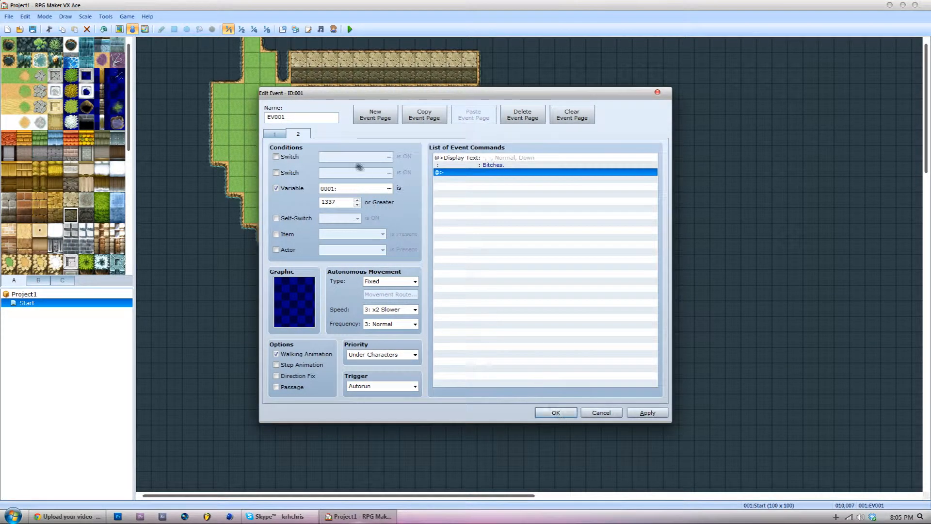
pyautogui.click(279, 137)
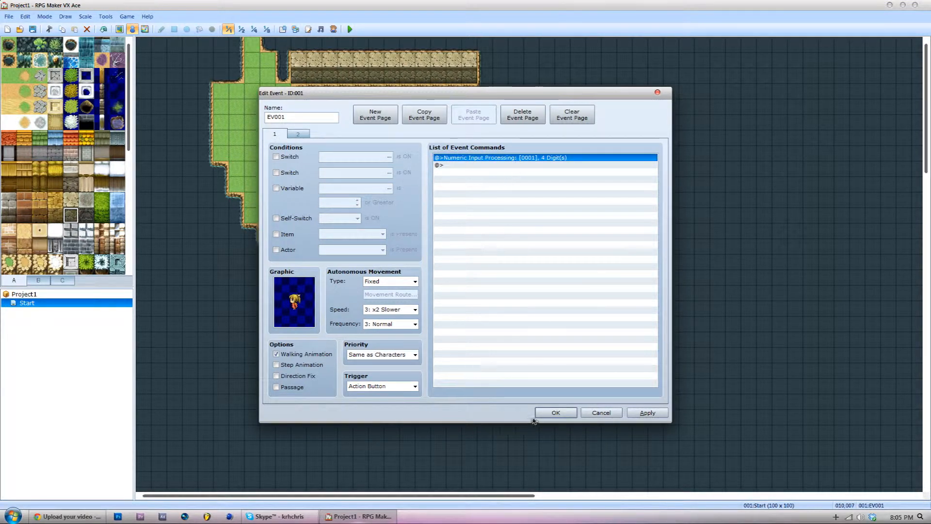
pyautogui.click(548, 412)
# Save the project changes, start a new game in a playtest and walk up beside the character
pyautogui.click(349, 29)
pyautogui.click(426, 281)
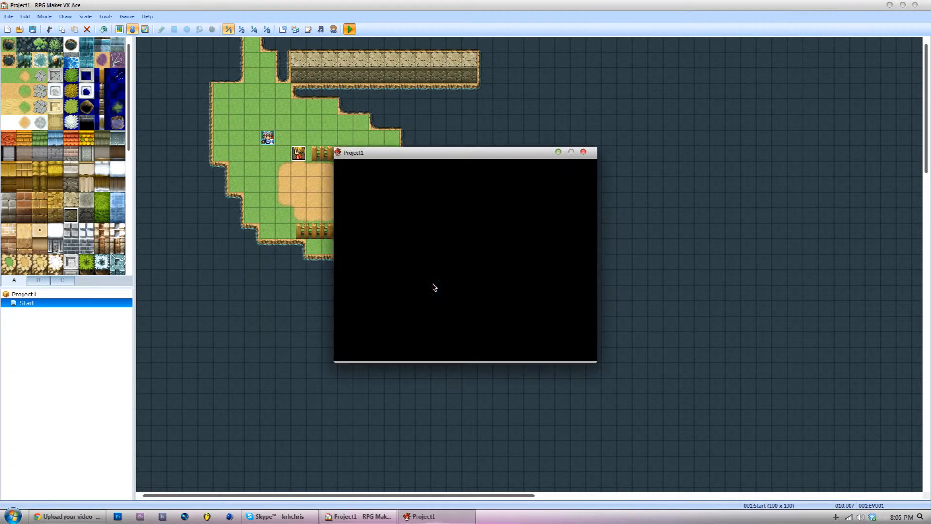
pyautogui.press('Return')
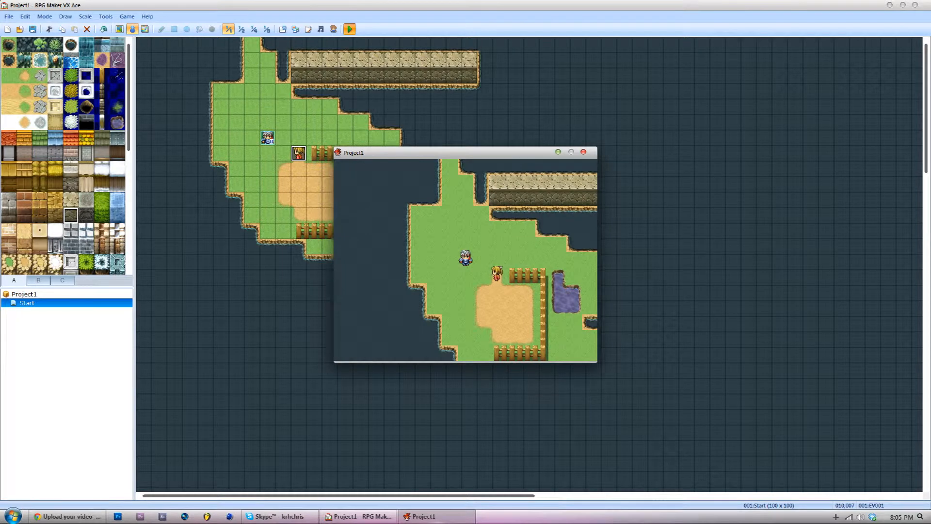
pyautogui.press('Right')
pyautogui.press('Down')
pyautogui.press('Left')
pyautogui.press('Right')
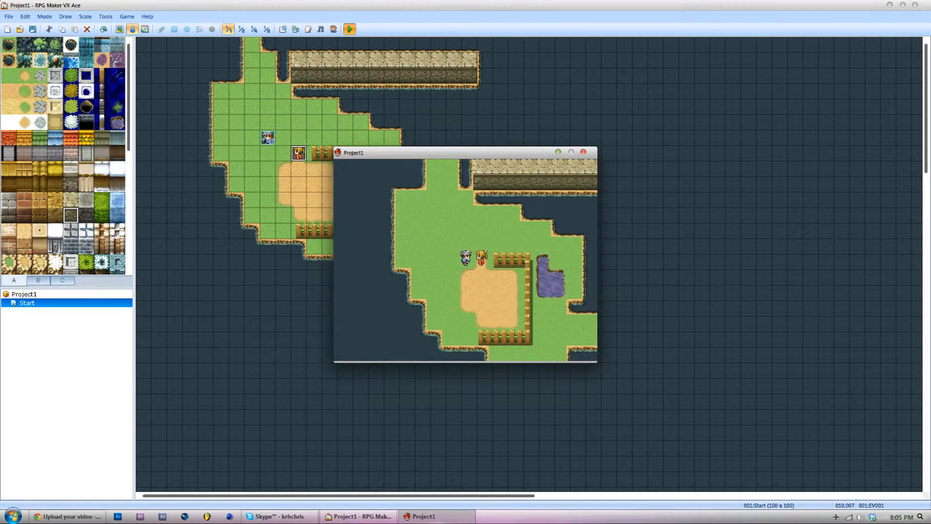
# Talk to the character and submit a number that meets the second page's 1337 condition
pyautogui.press('Return')
pyautogui.press('Up')
pyautogui.press('Right')
pyautogui.press('Up')
pyautogui.press('Up')
pyautogui.press('Up')
pyautogui.press('Right')
pyautogui.press('Up')
pyautogui.press('Up')
pyautogui.press('Up')
pyautogui.press('Right')
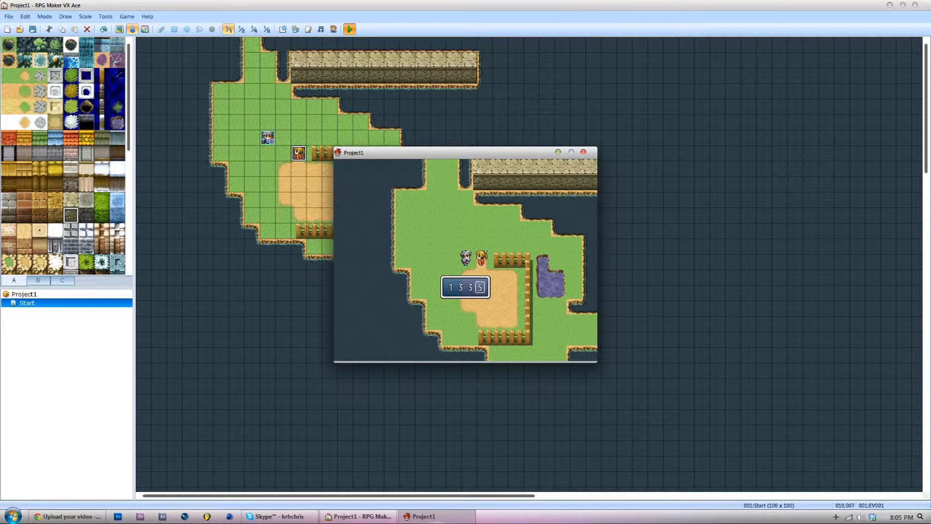
pyautogui.press('Return')
pyautogui.press('Return')
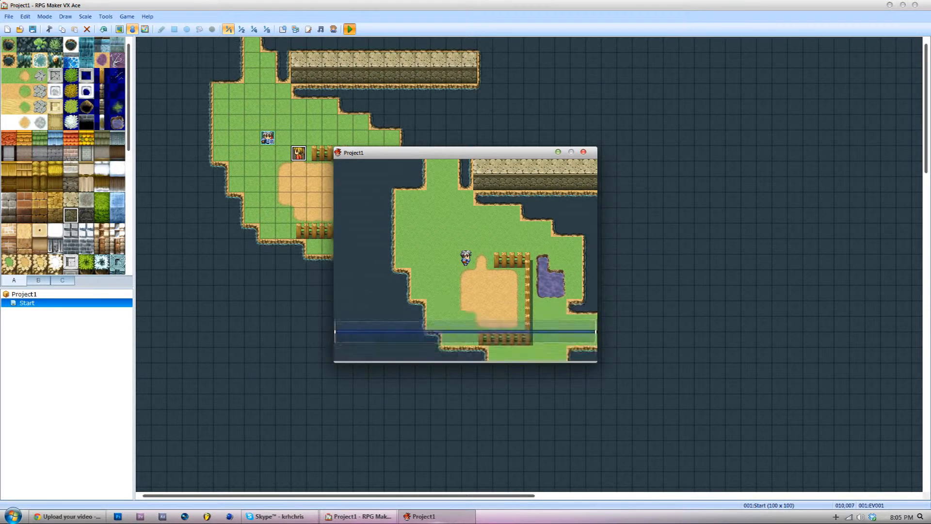
# Advance the autorun message repeatedly in the playtest, and close the game window
pyautogui.press('Return')
pyautogui.press('Return')
pyautogui.press('Return')
pyautogui.press('Return')
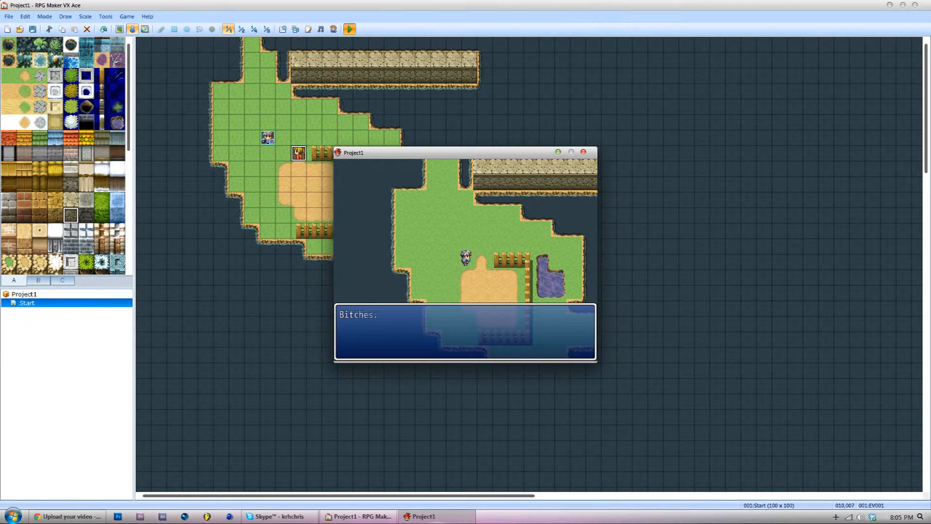
pyautogui.press('Return')
pyautogui.press('Return')
pyautogui.press('Return')
pyautogui.click(584, 152)
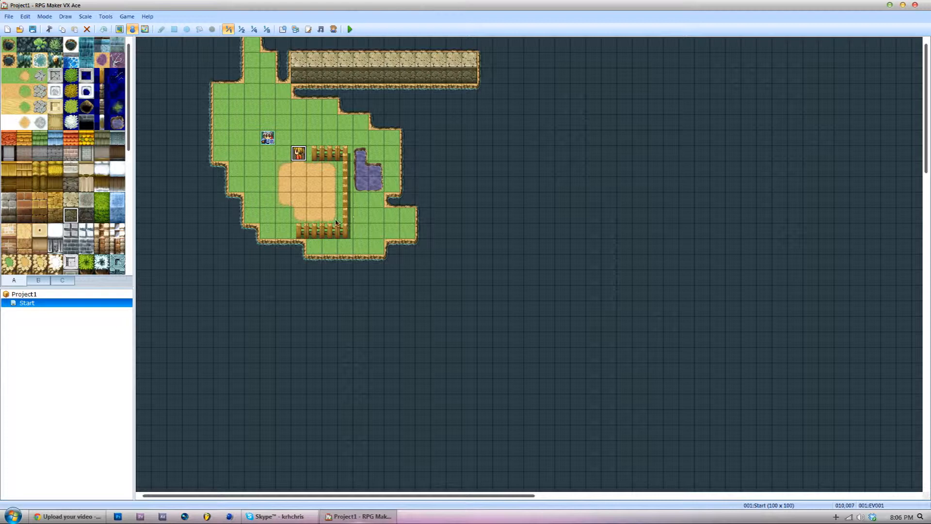
# Delete the Numeric Input Processing command from the first page of the character's event
pyautogui.doubleClick(299, 157)
pyautogui.click(462, 159)
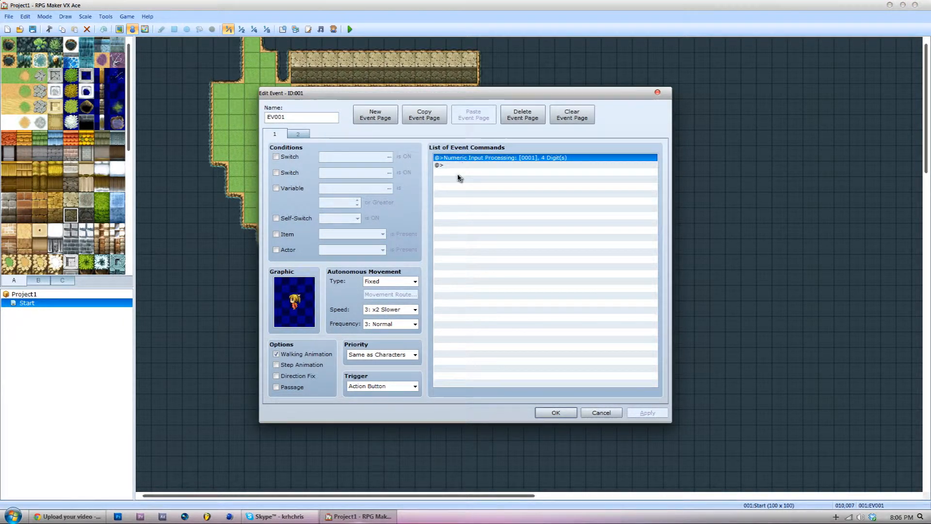
pyautogui.press('Delete')
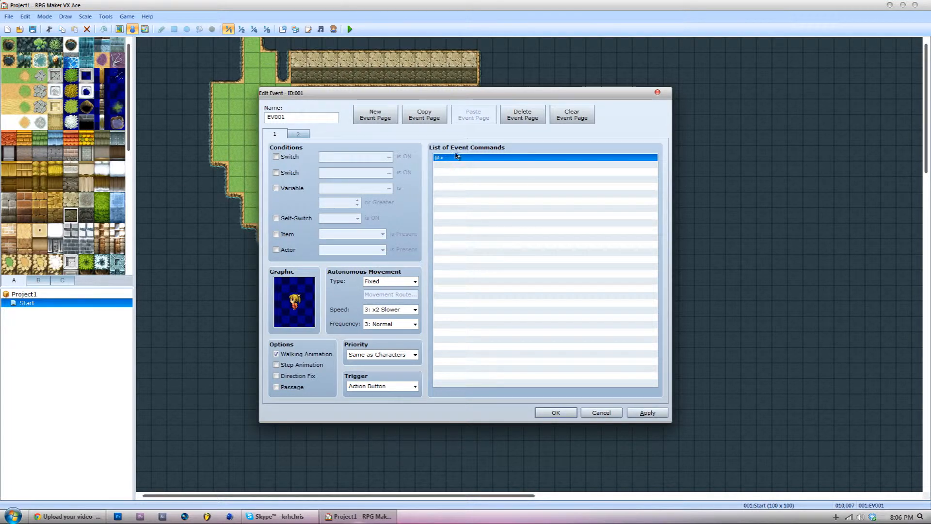
# Examine the settings of the Display Scrolling Text and Self-Switch Operation commands without adding either to the event
pyautogui.doubleClick(464, 159)
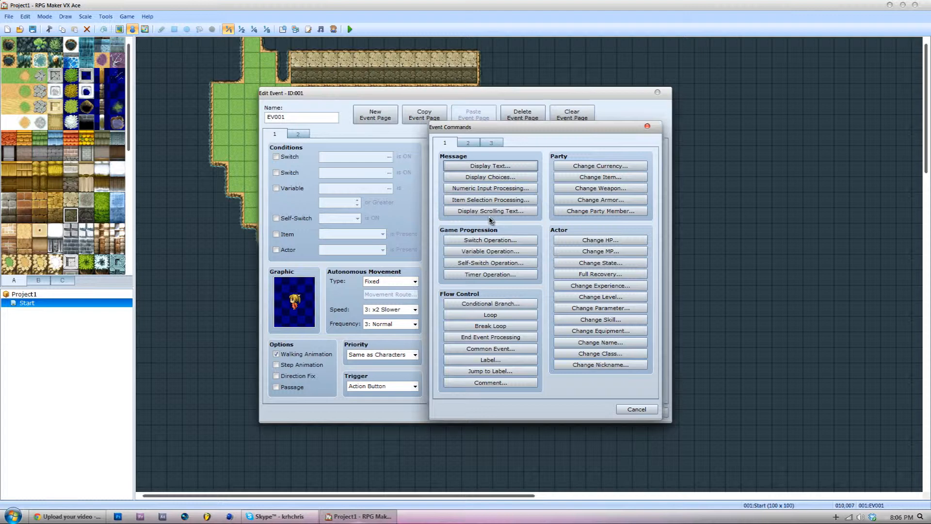
pyautogui.click(521, 211)
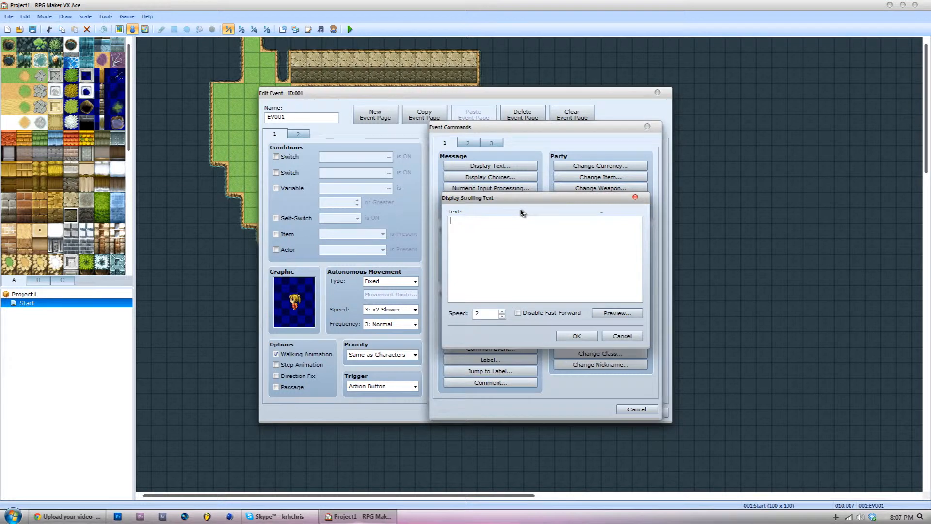
pyautogui.click(635, 197)
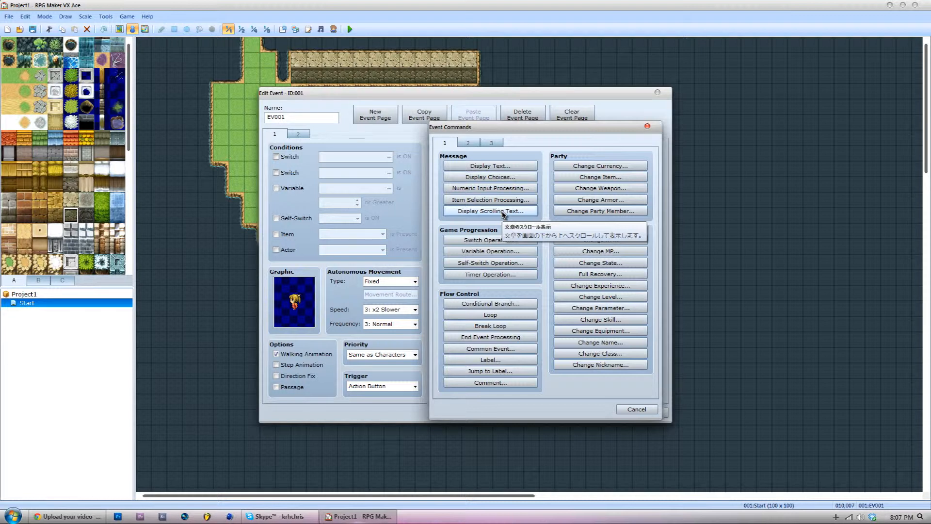
pyautogui.click(504, 270)
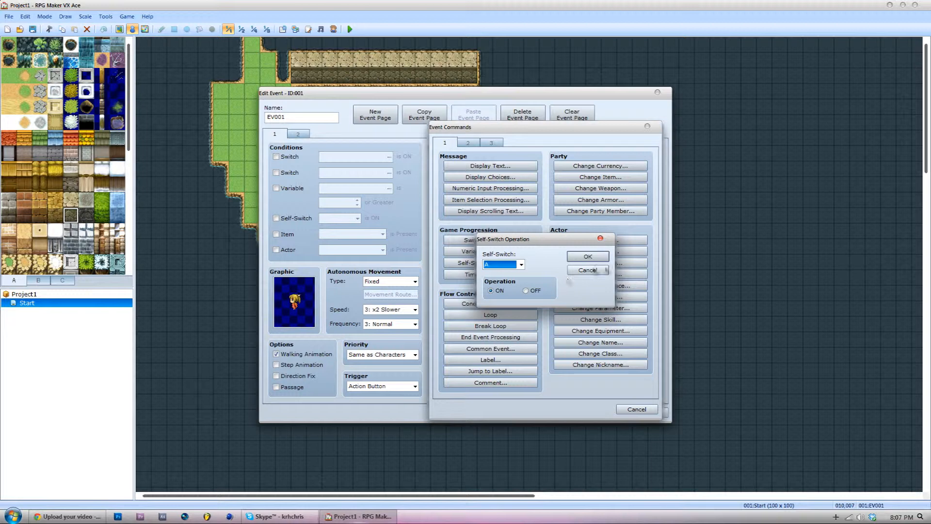
pyautogui.click(587, 269)
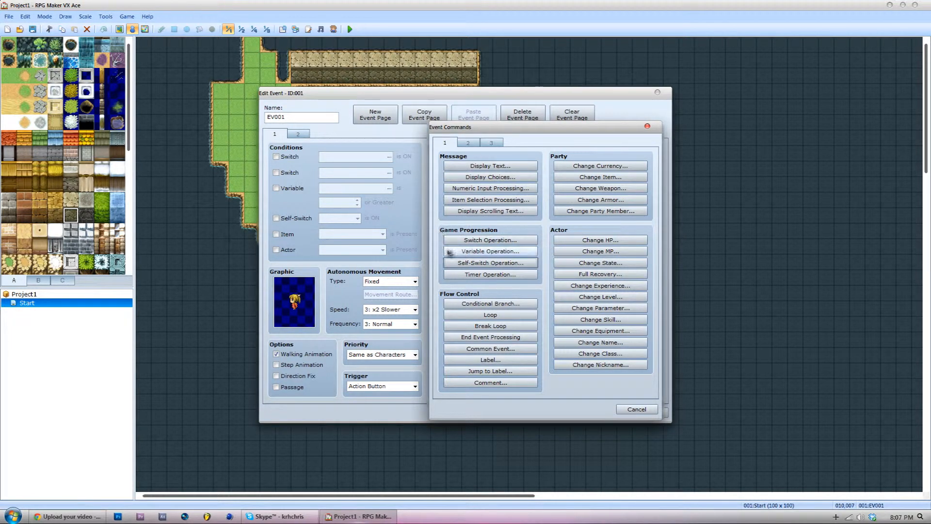
# Examine the Switch Operation settings, including the switch list, its maximum amount and the Batch option, without adding the command
pyautogui.click(467, 241)
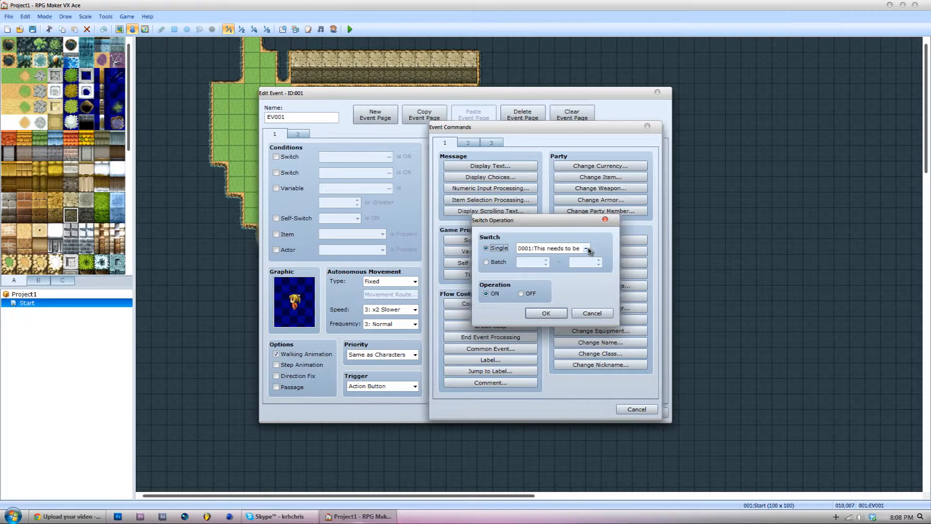
pyautogui.click(587, 248)
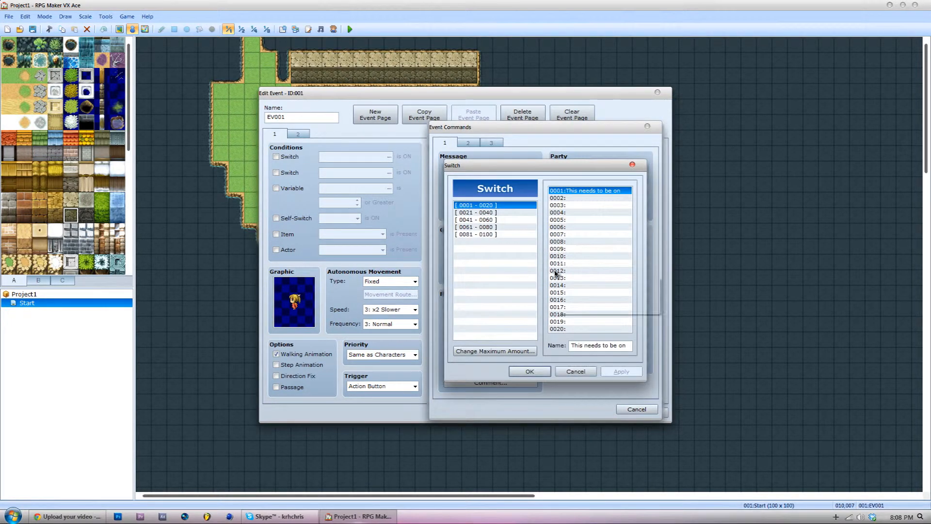
pyautogui.click(495, 351)
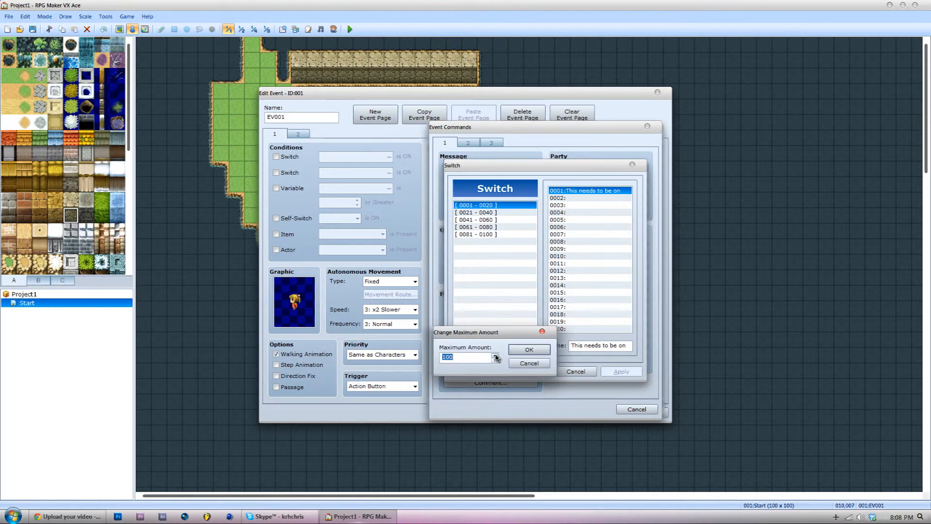
pyautogui.click(542, 332)
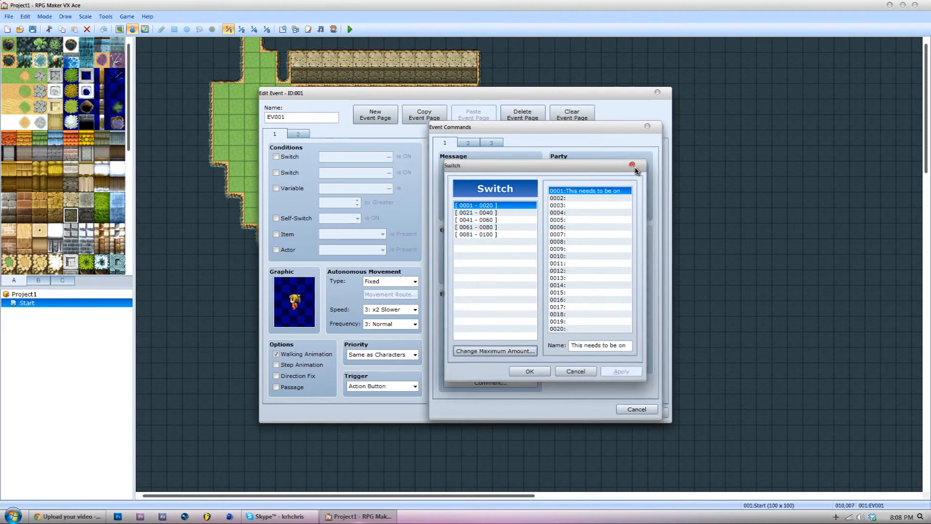
pyautogui.click(530, 371)
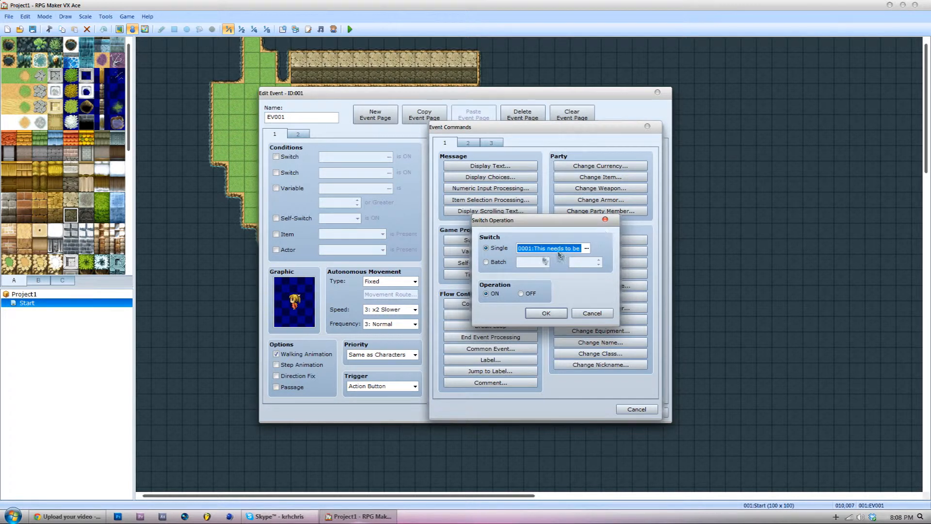
pyautogui.click(491, 262)
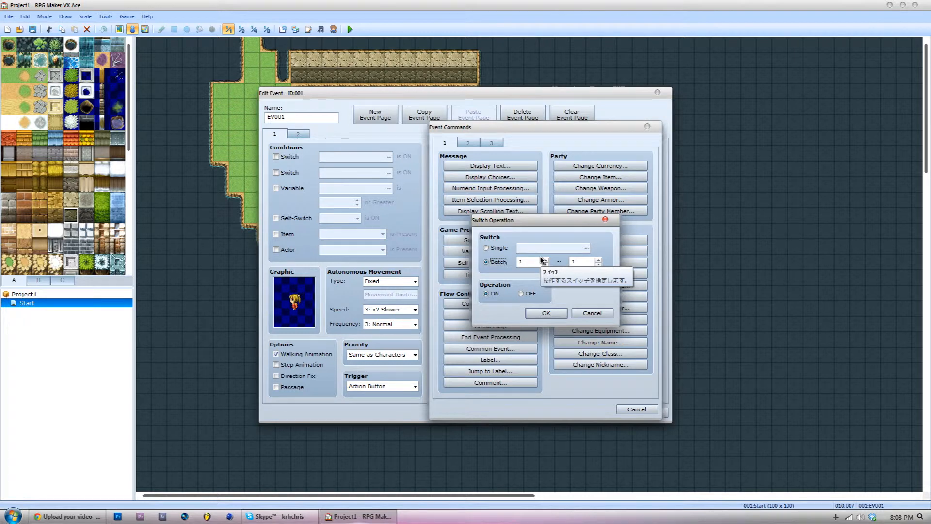
pyautogui.click(591, 313)
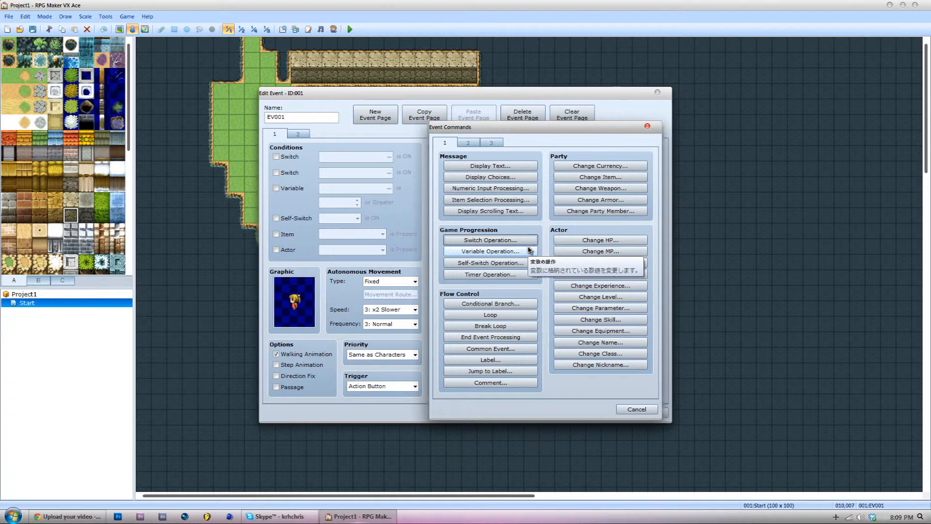
# Examine the Variable Operation settings, including the variable list and the Batch and Single options, without adding the command
pyautogui.click(529, 250)
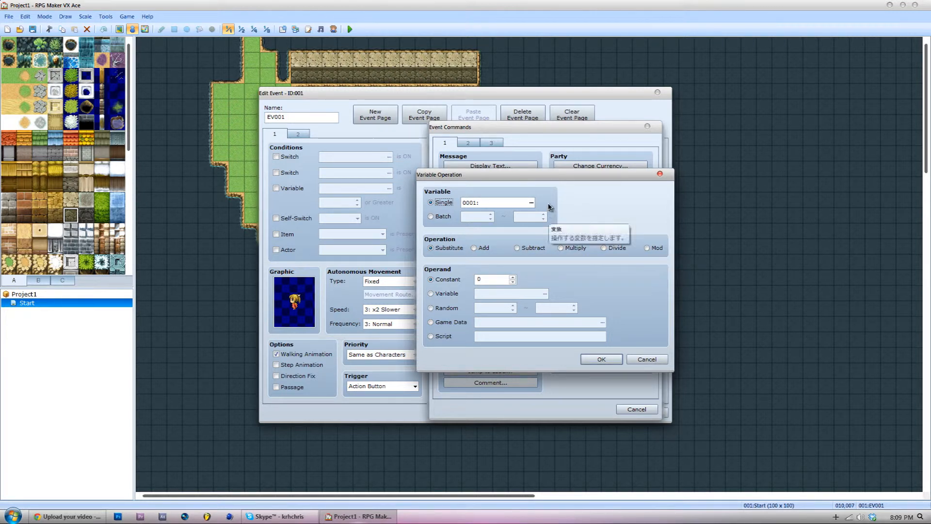
pyautogui.click(531, 203)
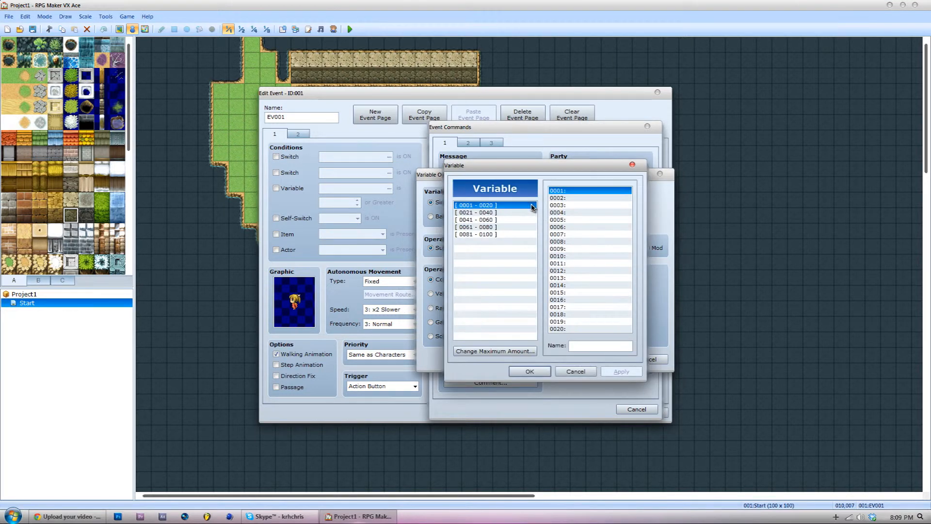
pyautogui.click(631, 164)
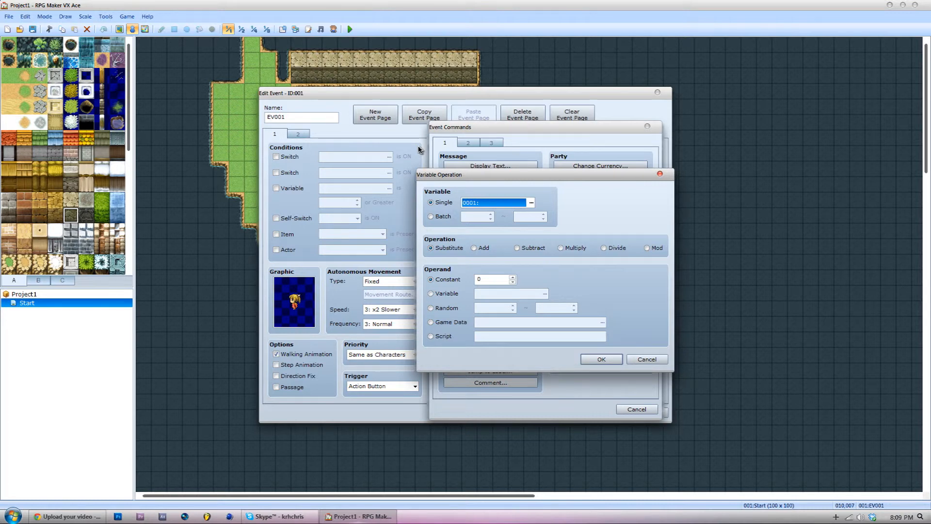
pyautogui.click(431, 217)
pyautogui.click(439, 203)
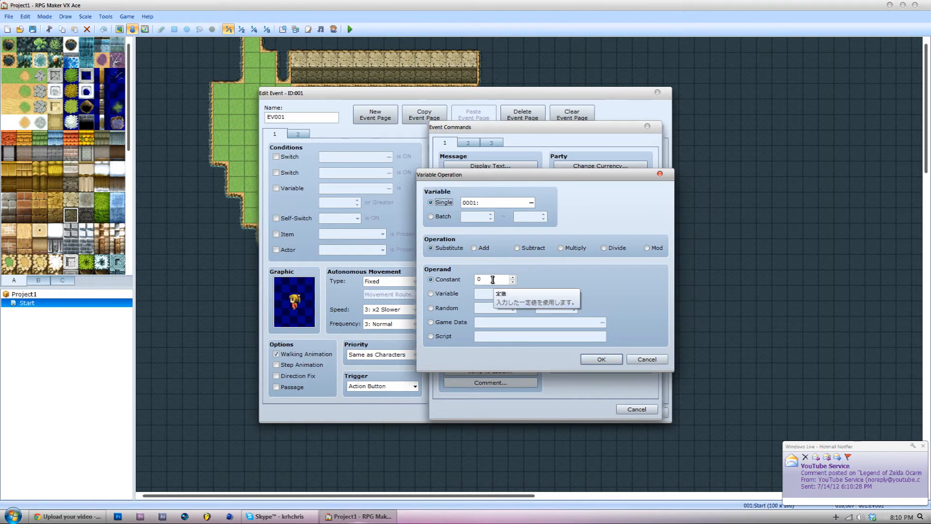
# Switch to Hotmail from the new comment notification, open the commented Episode 6 video on YouTube, and close the e-mail tab
pyautogui.click(870, 477)
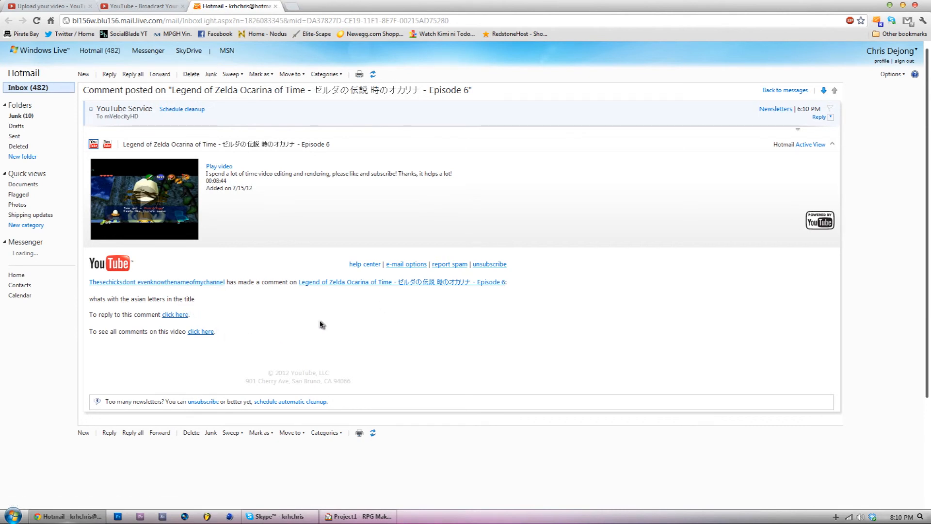
pyautogui.click(402, 283)
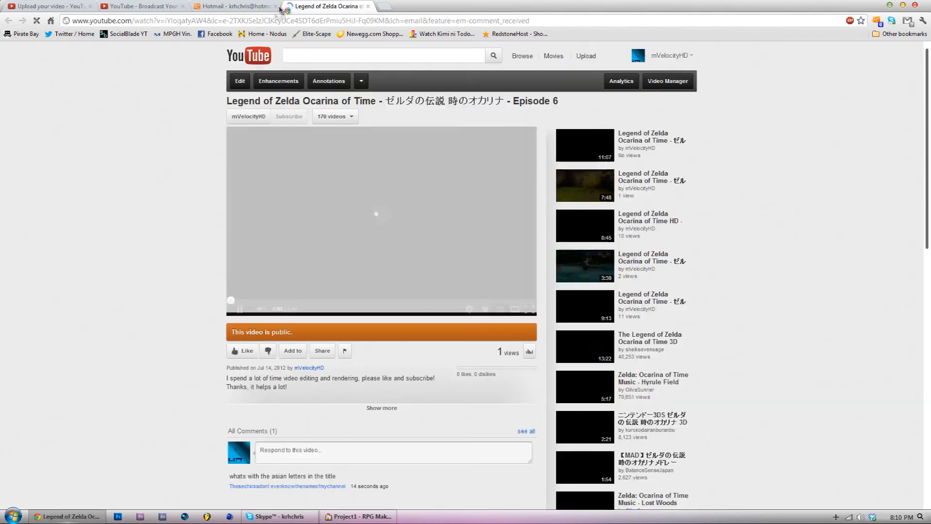
pyautogui.click(275, 6)
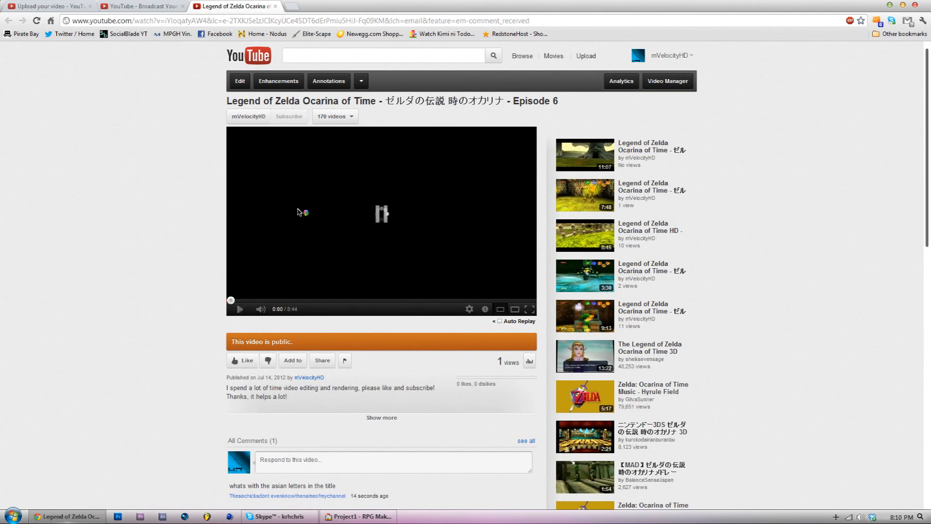
# Write the reply "Lol It's the title in Japanese. I have a few Japanese viewers, homie." to the comment about the title's letters
pyautogui.scroll(-3, 194, 313)
pyautogui.click(515, 340)
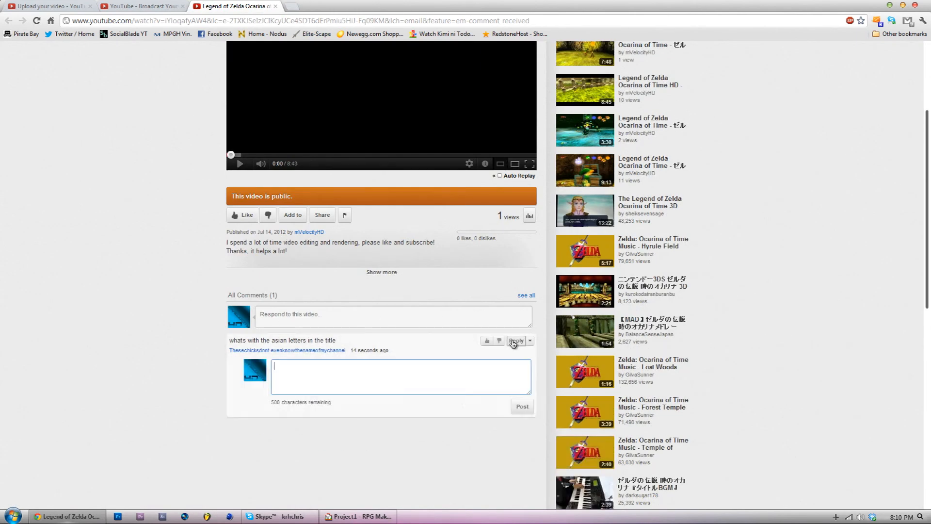
pyautogui.write("Lol It's")
pyautogui.write('the title in Japanese. I have a few Japanese viewers, homie.')
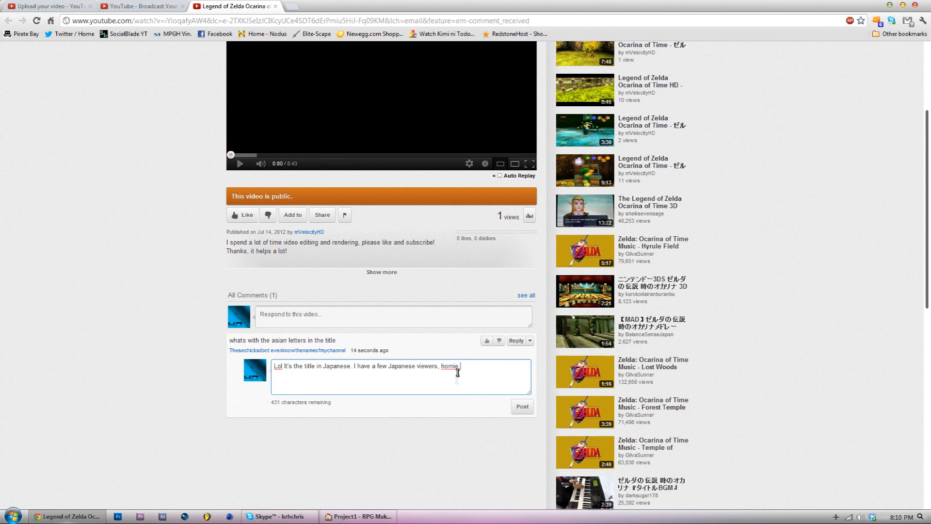